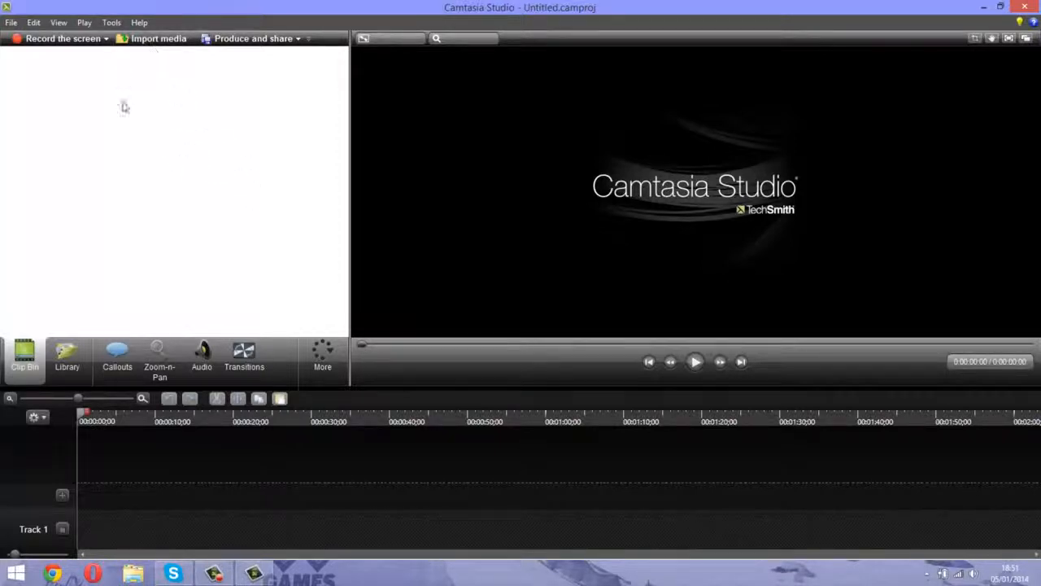
# Step: Import the test video from the Bureau folder into the clip bin
pyautogui.click(155, 39)
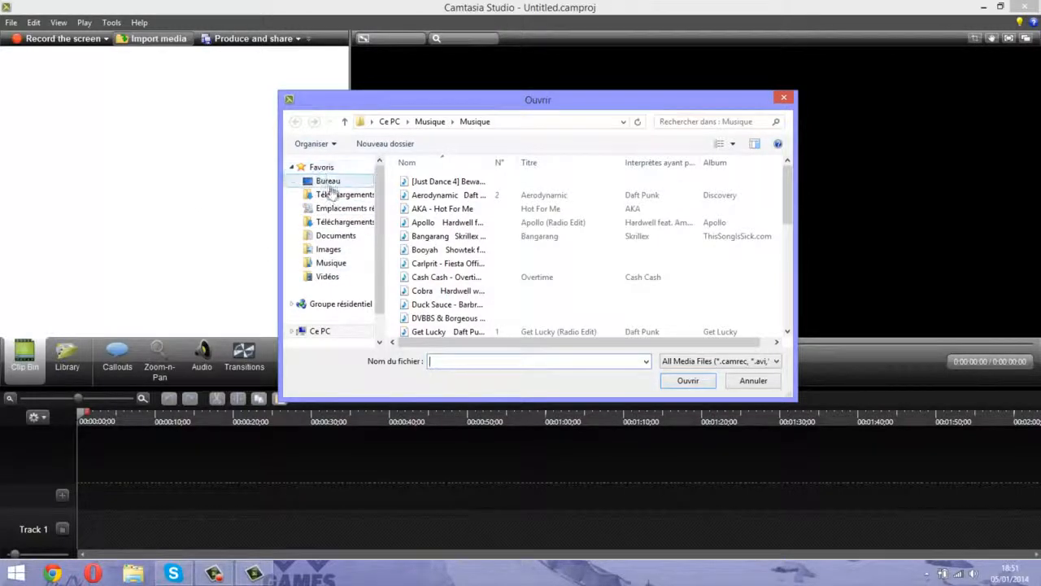
pyautogui.click(330, 185)
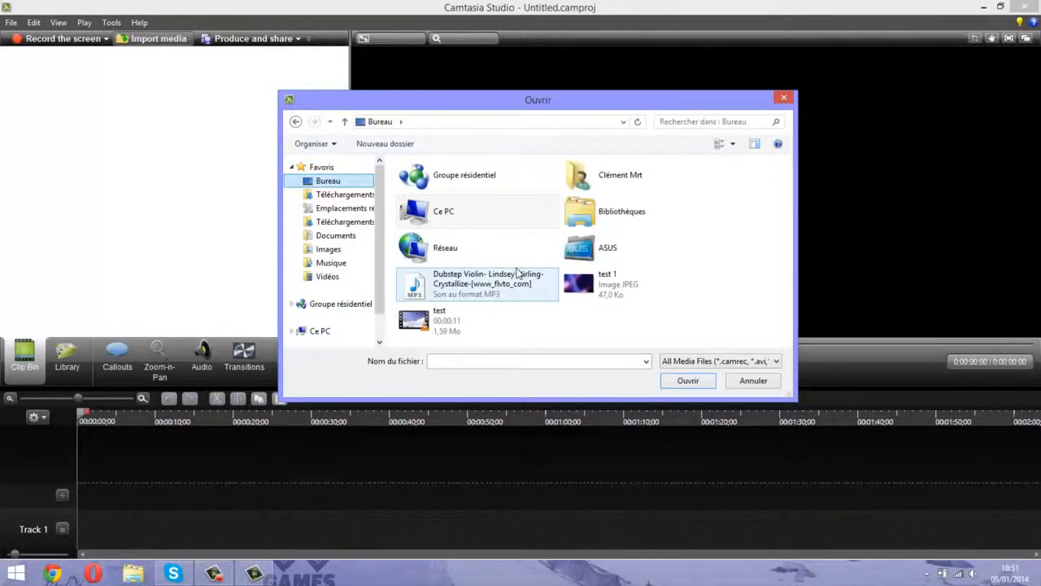
pyautogui.click(456, 322)
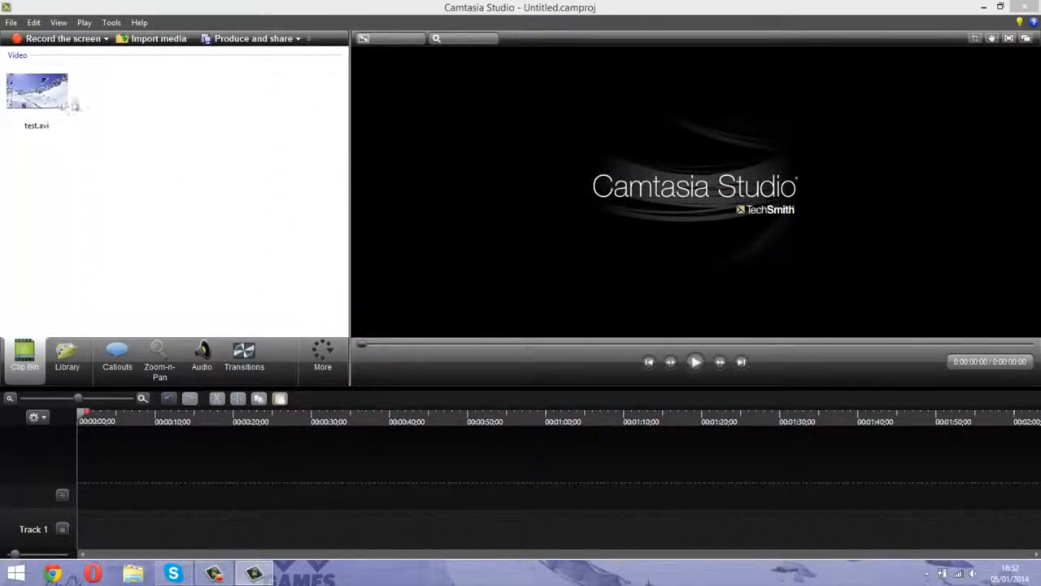
# Step: Import the JPEG image test 1 from the Bureau folder into the clip bin
pyautogui.moveTo(48, 101)
pyautogui.hotkey('ctrl', 'i')
pyautogui.doubleClick(594, 301)
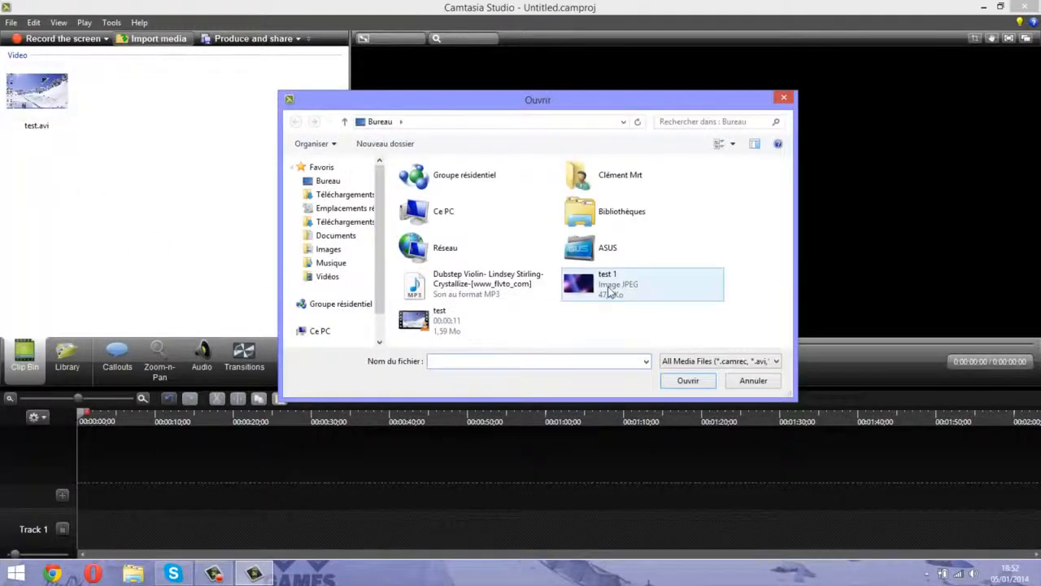
pyautogui.moveTo(68, 96)
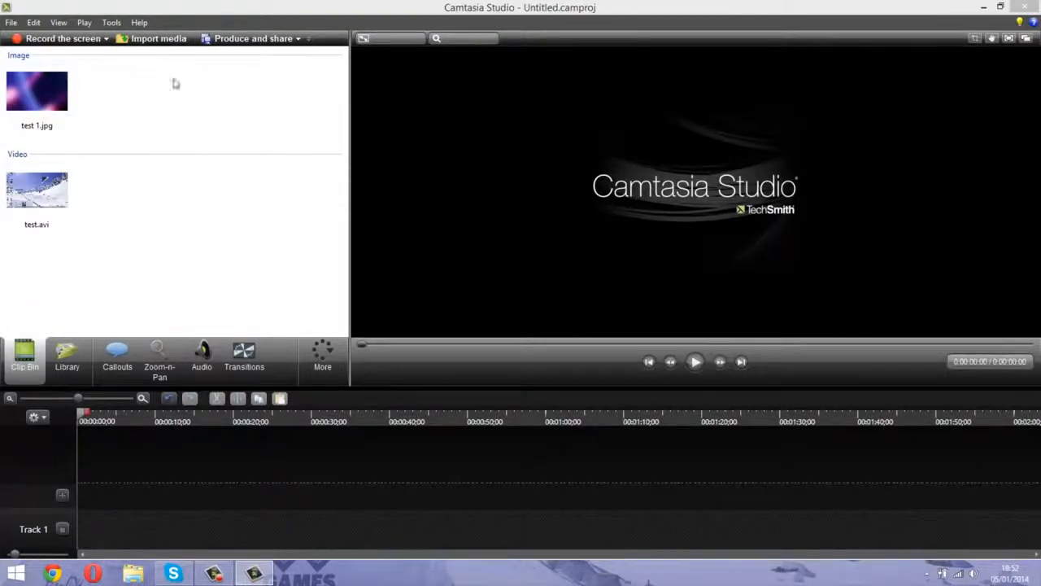
# Step: Try to import the Dubstep Violin Lindsey Stirling Crystallize MP3 from the Bureau folder
pyautogui.click(175, 39)
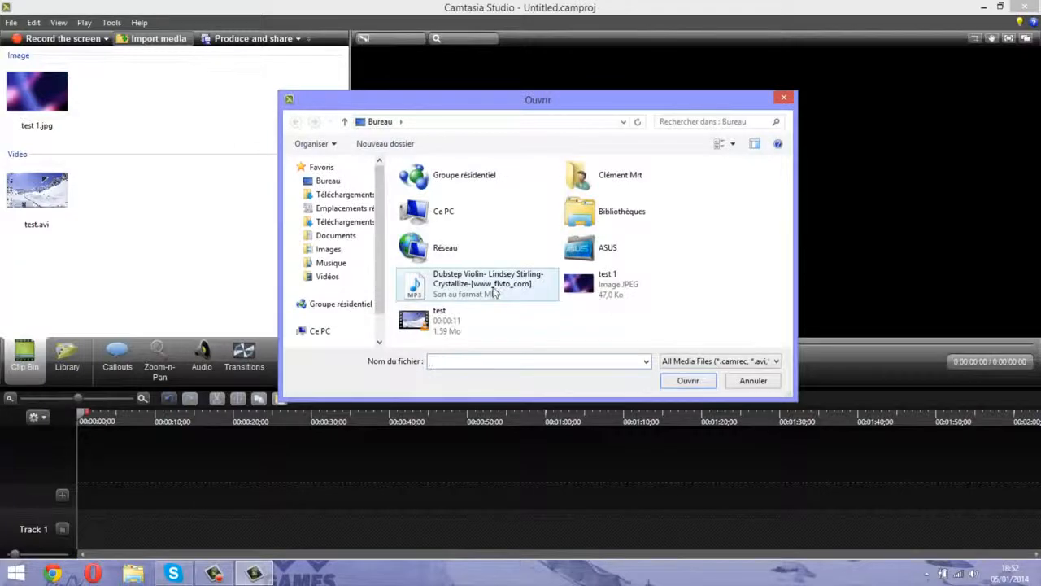
pyautogui.doubleClick(494, 293)
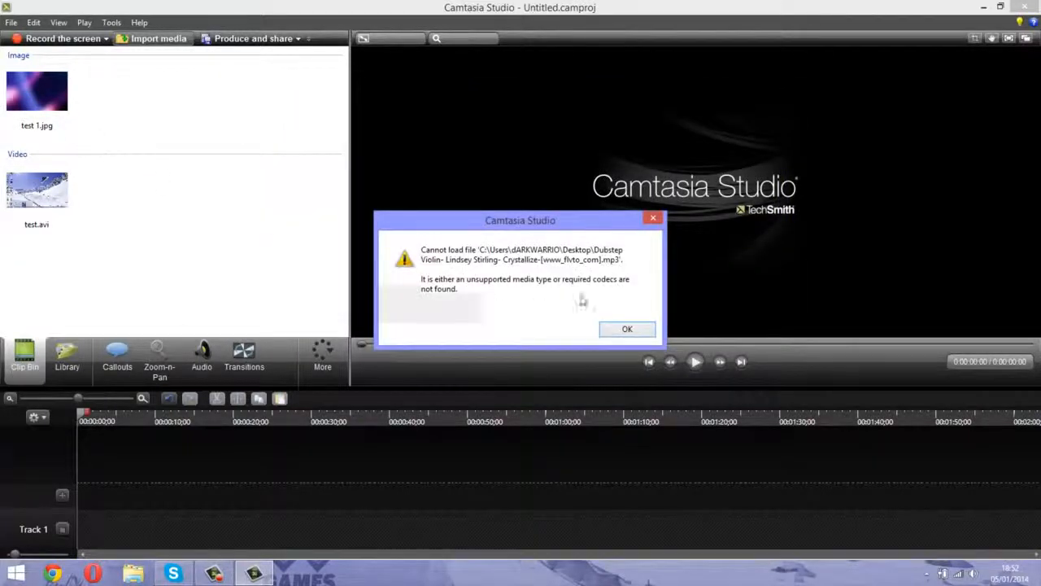
pyautogui.click(627, 329)
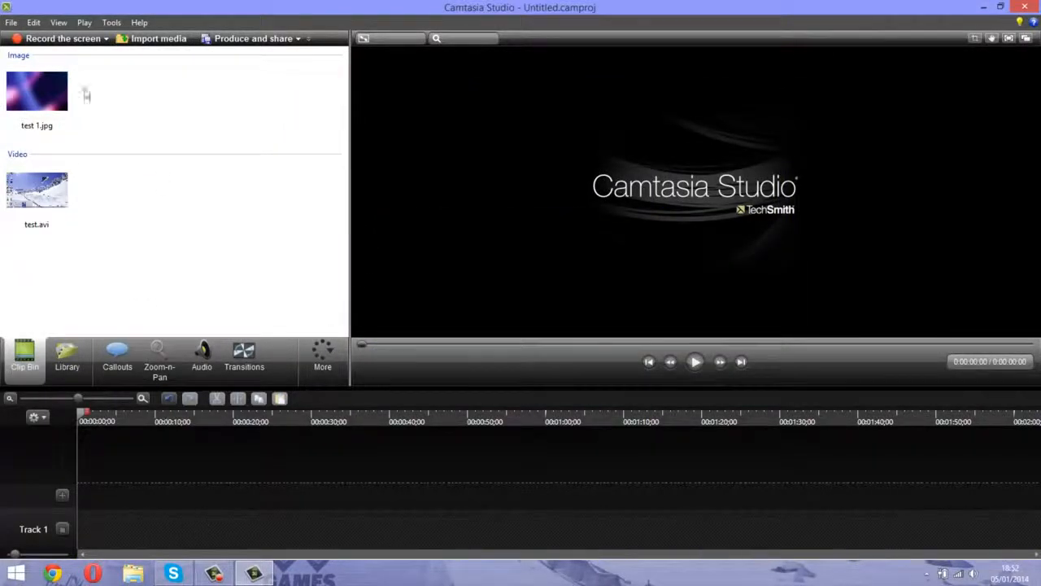
# Step: Import the Daft Punk Aerodynamic audio file from the Musique subfolder of the Musique library
pyautogui.click(154, 39)
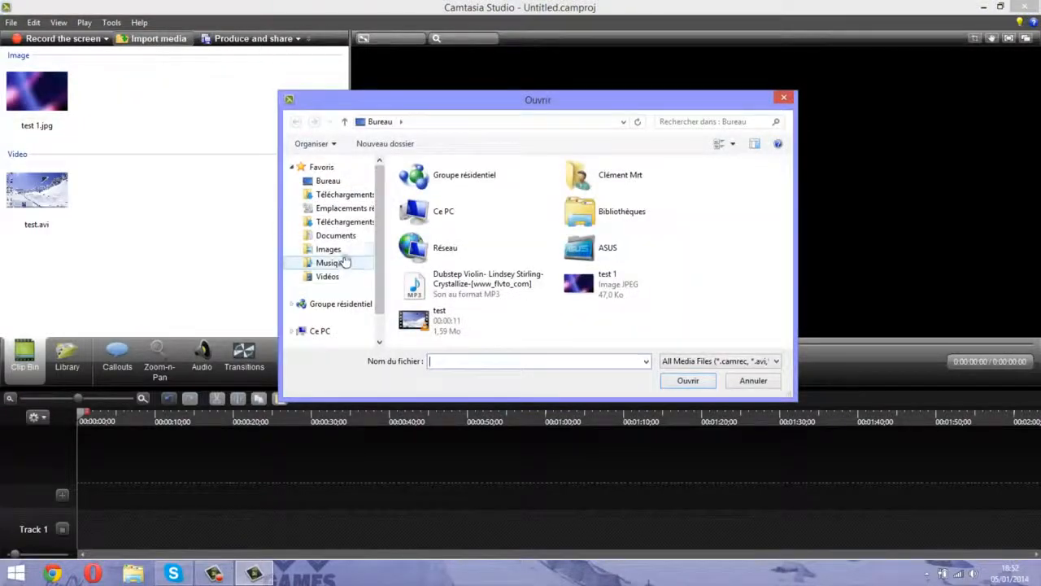
pyautogui.click(346, 262)
pyautogui.click(428, 211)
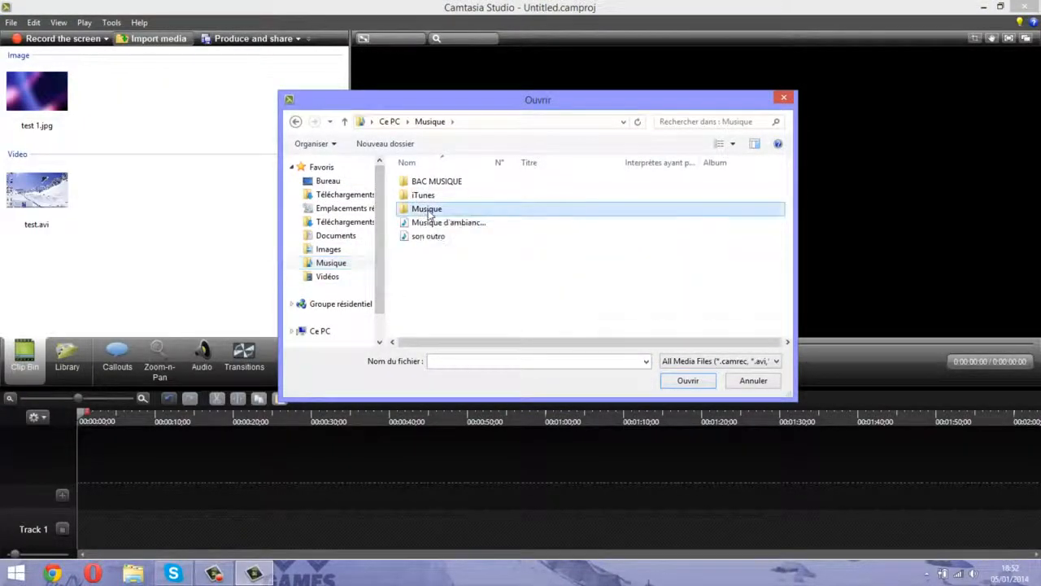
pyautogui.doubleClick(429, 210)
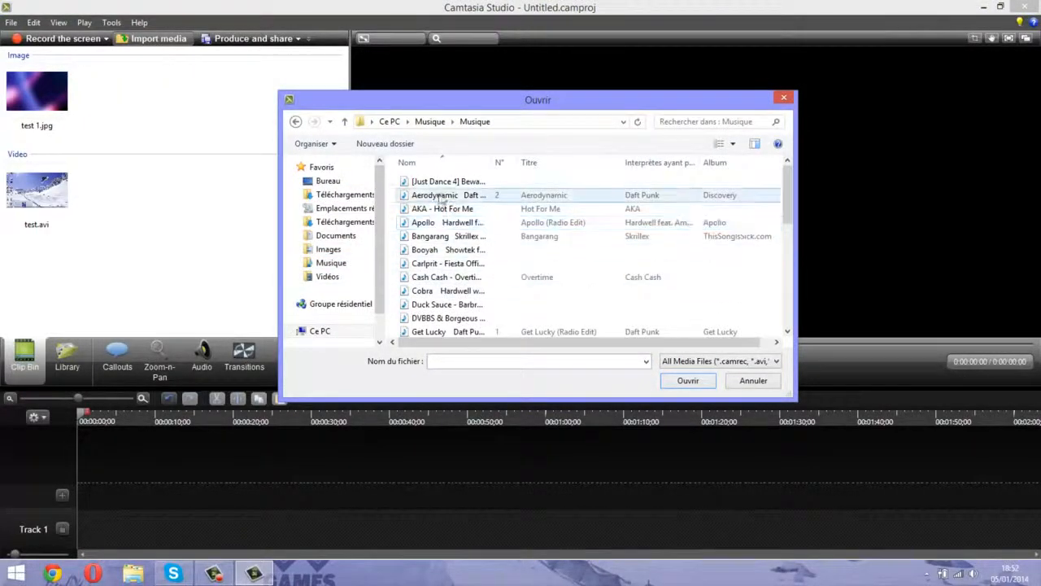
pyautogui.doubleClick(446, 199)
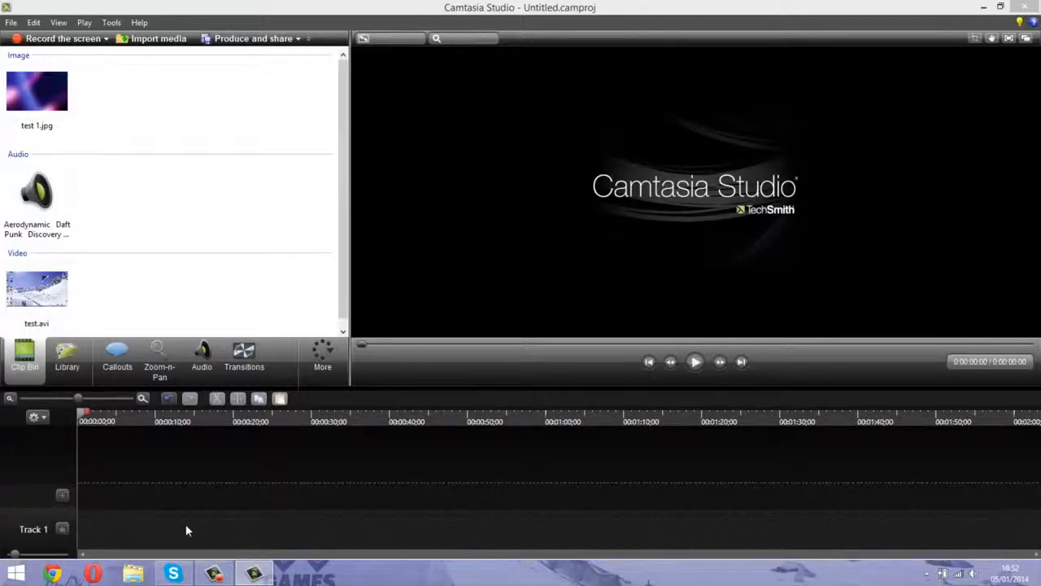
# Step: Place the test.avi clip on Track 1 of the timeline
pyautogui.click(42, 299)
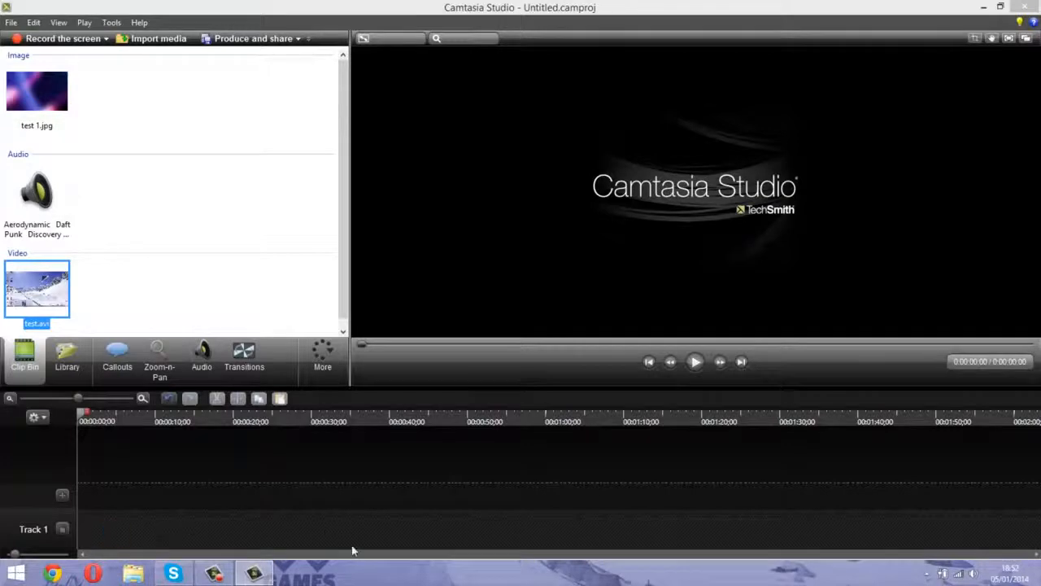
pyautogui.moveTo(352, 552); pyautogui.dragTo(237, 525)
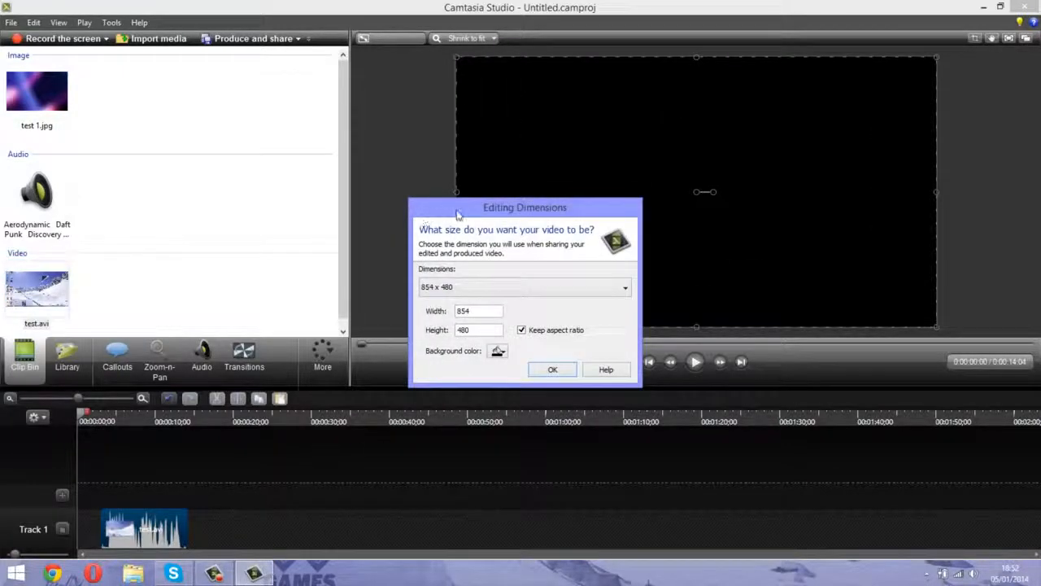
# Step: Set the editing dimensions to a width of 1920 and a height of 1080 with Keep aspect ratio turned off
pyautogui.moveTo(458, 213)
pyautogui.mouseDown()
pyautogui.moveTo(473, 239)
pyautogui.moveTo(456, 215)
pyautogui.mouseUp()
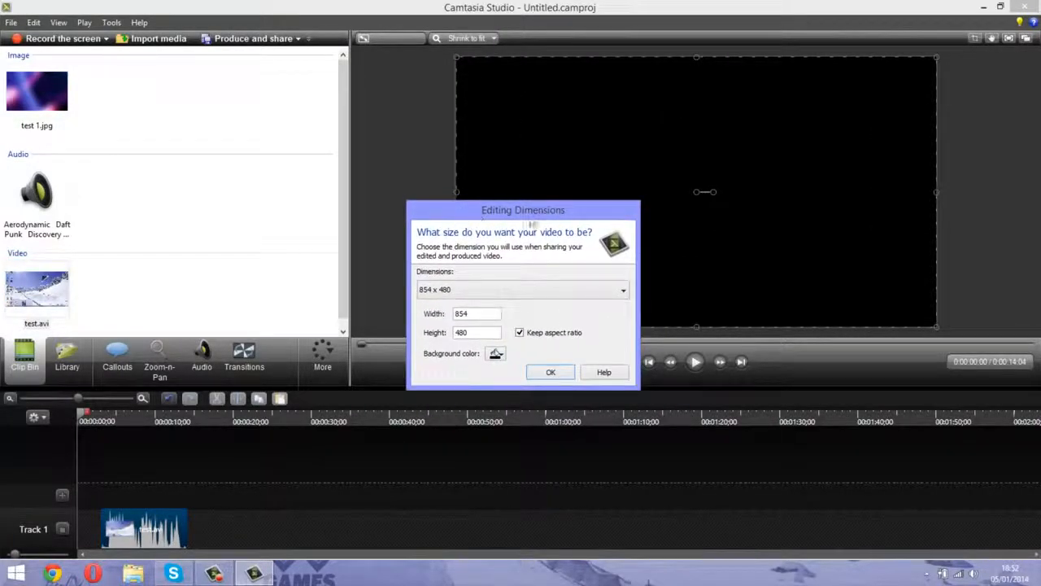
pyautogui.click(502, 295)
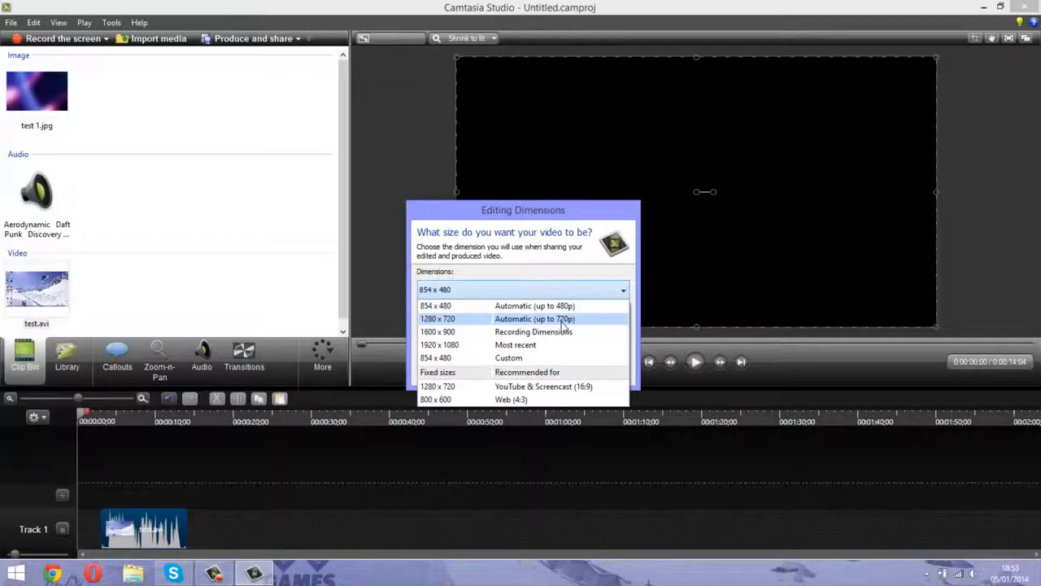
pyautogui.click(522, 276)
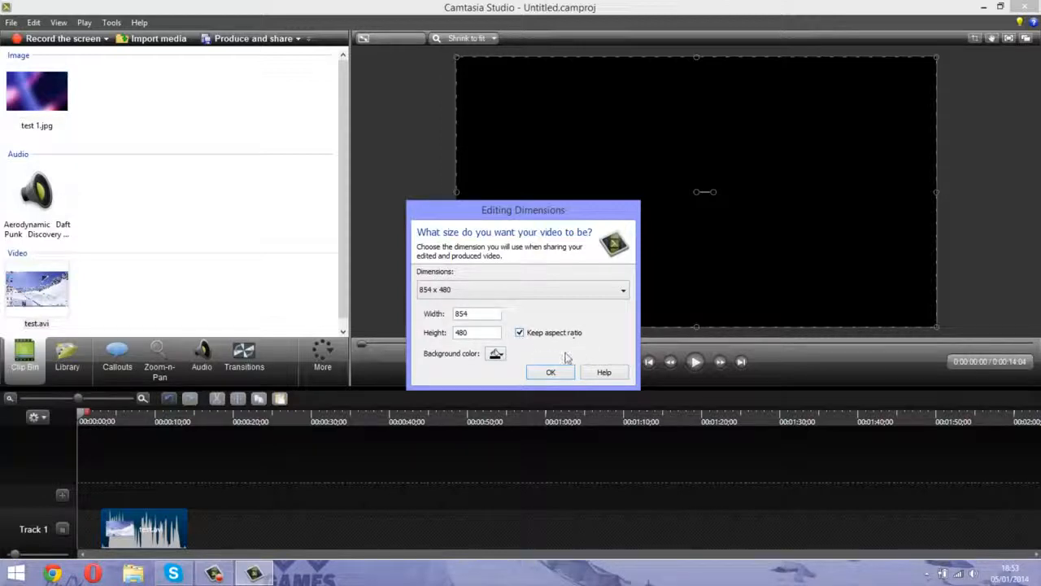
pyautogui.click(521, 334)
pyautogui.moveTo(474, 317); pyautogui.dragTo(415, 321)
pyautogui.write('1920 x ')
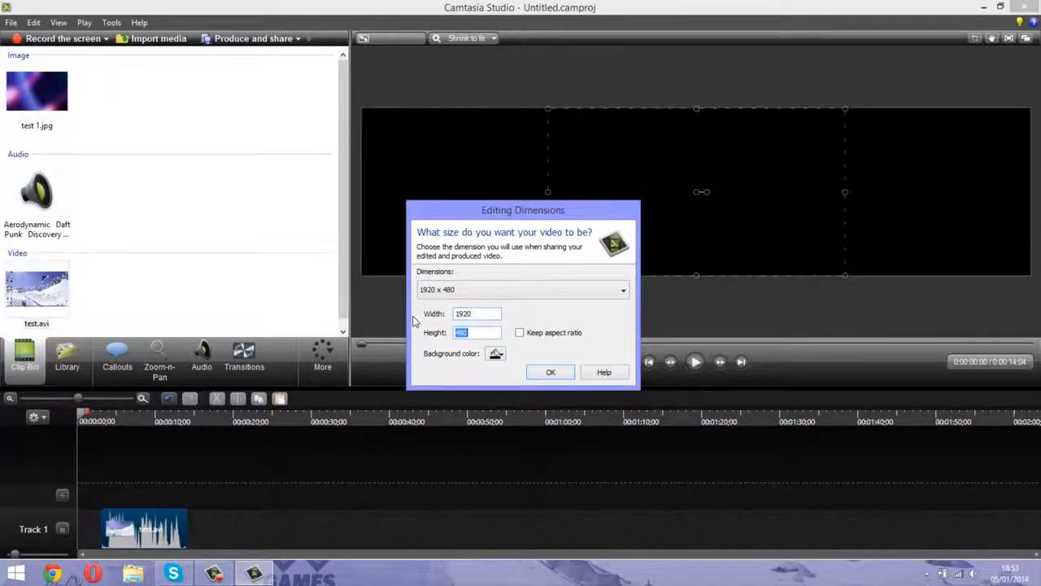
pyautogui.write('1080')
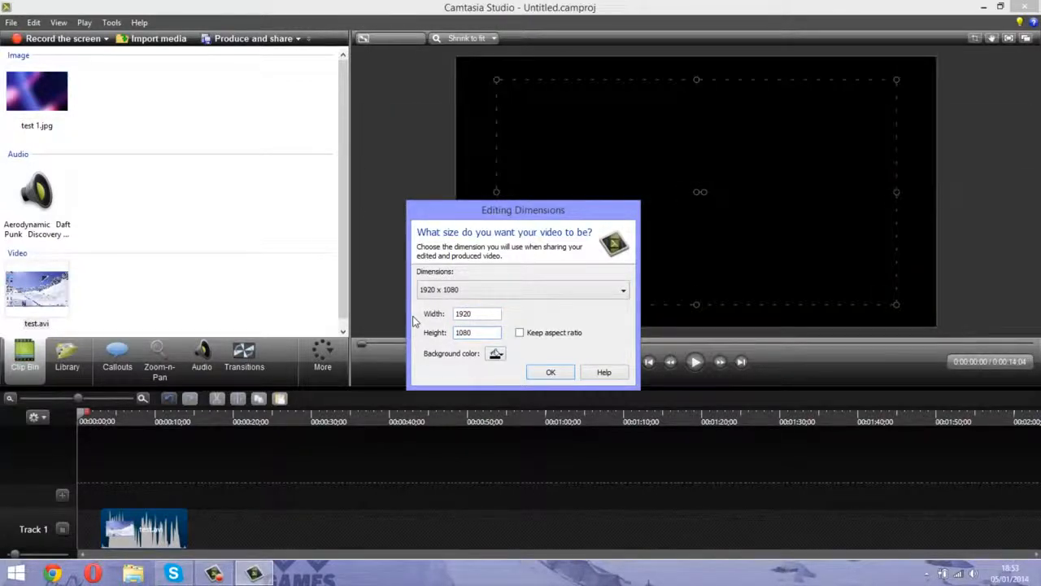
pyautogui.click(550, 372)
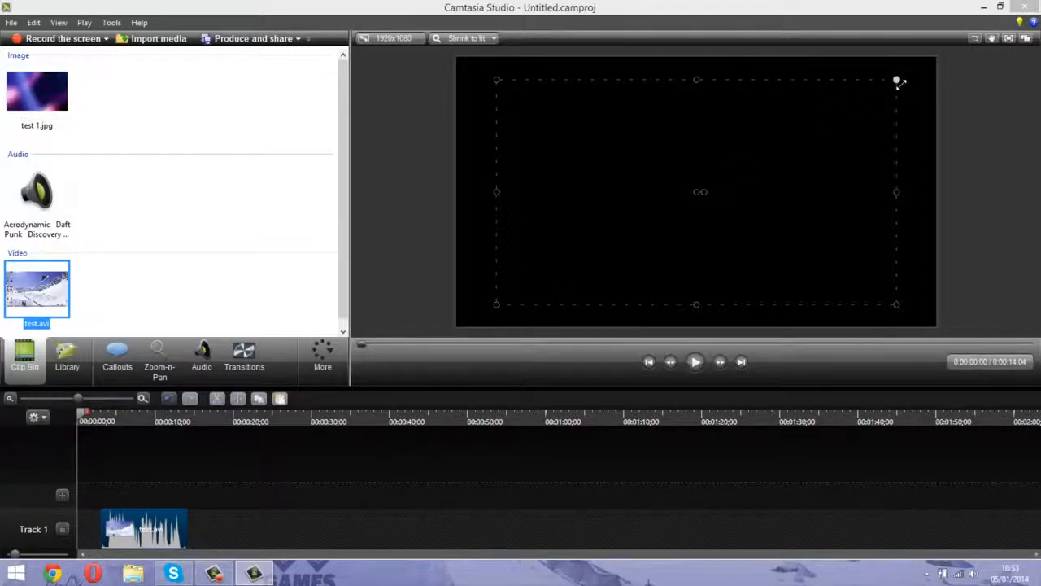
# Step: Enlarge the test.avi video to fill the whole canvas and move its clip to the start of Track 1
pyautogui.moveTo(498, 308); pyautogui.dragTo(458, 325)
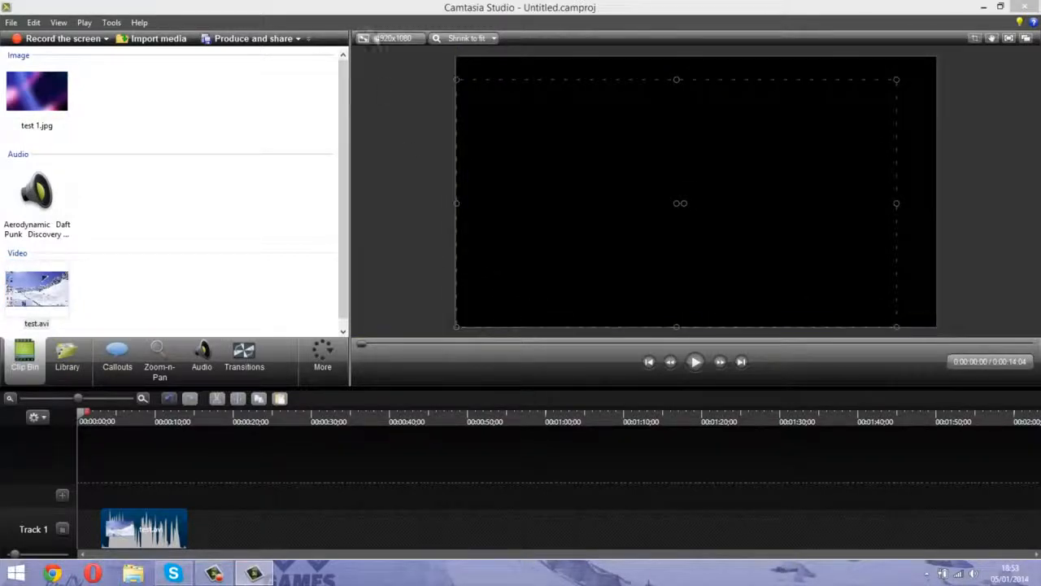
pyautogui.moveTo(901, 84); pyautogui.dragTo(923, 62)
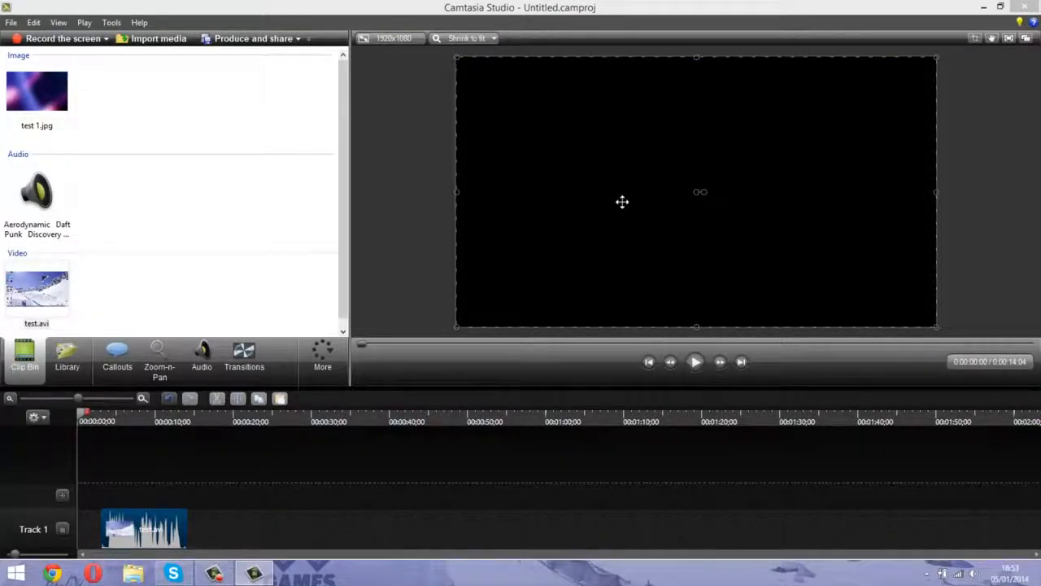
pyautogui.moveTo(127, 542); pyautogui.dragTo(103, 543)
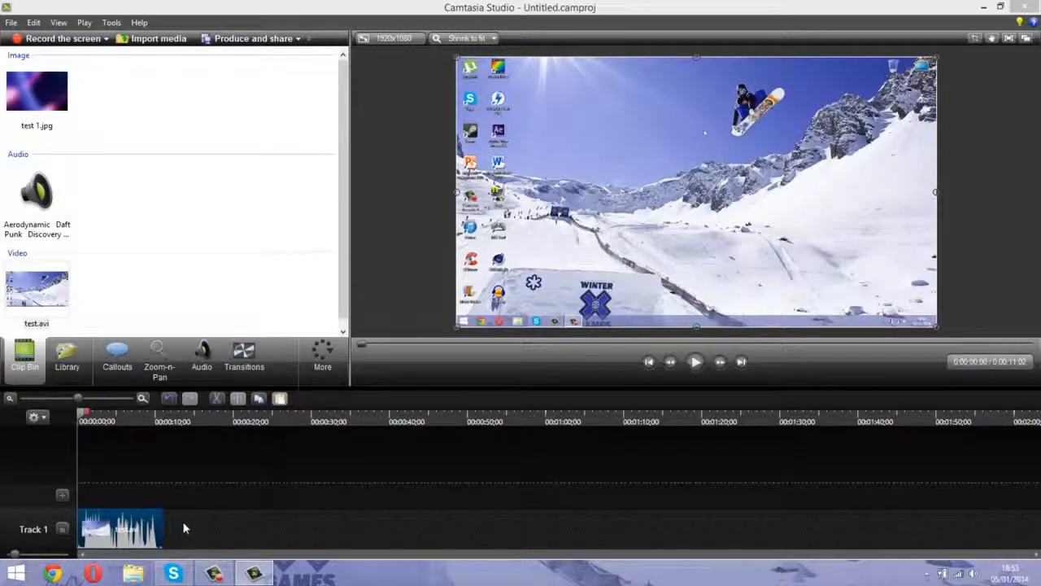
# Step: Add test 1.jpg to Track 1 directly after test.avi and move the playhead to the image's start at 0:00:11;02
pyautogui.click(39, 101)
pyautogui.moveTo(49, 98); pyautogui.dragTo(195, 530)
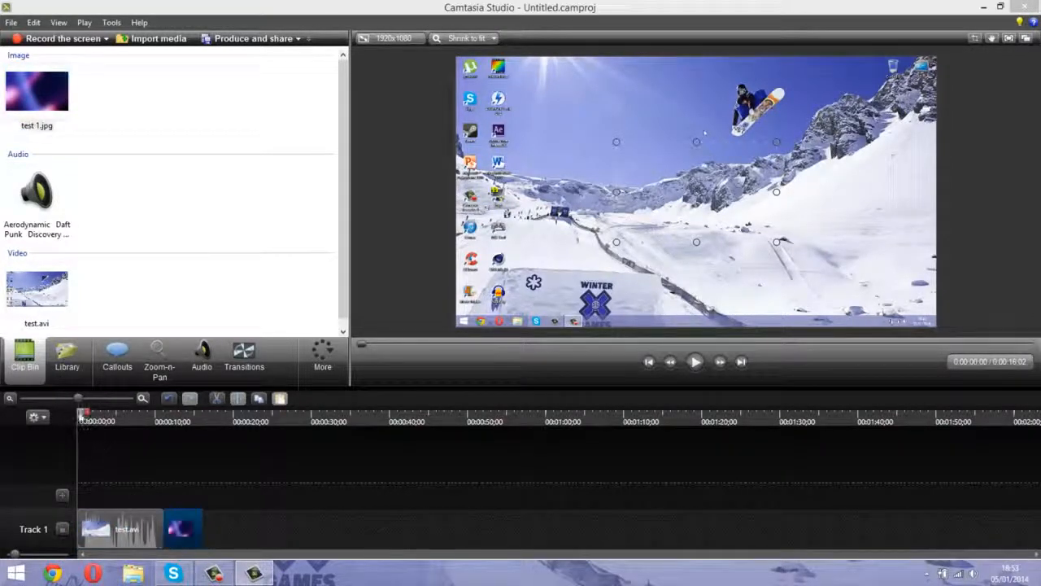
pyautogui.click(163, 418)
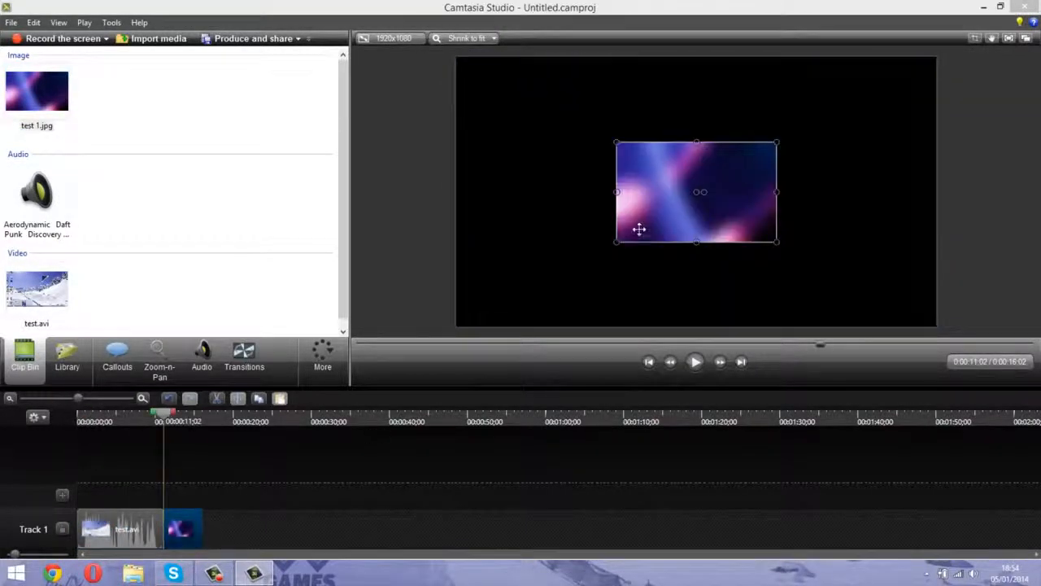
# Step: Stretch the test 1.jpg image in the preview until it fills the whole canvas
pyautogui.moveTo(618, 244); pyautogui.dragTo(480, 327)
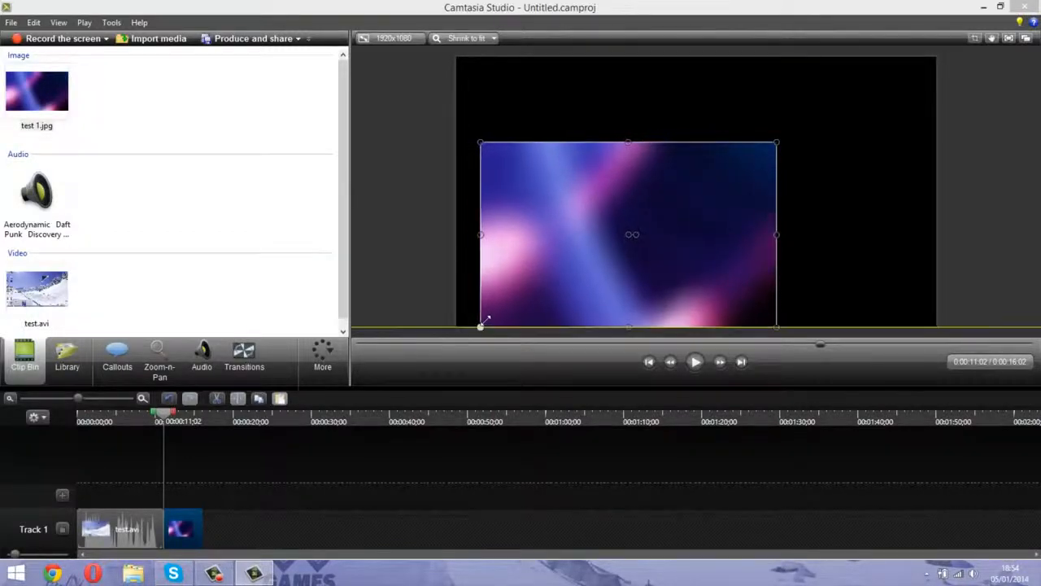
pyautogui.moveTo(780, 144); pyautogui.dragTo(875, 62)
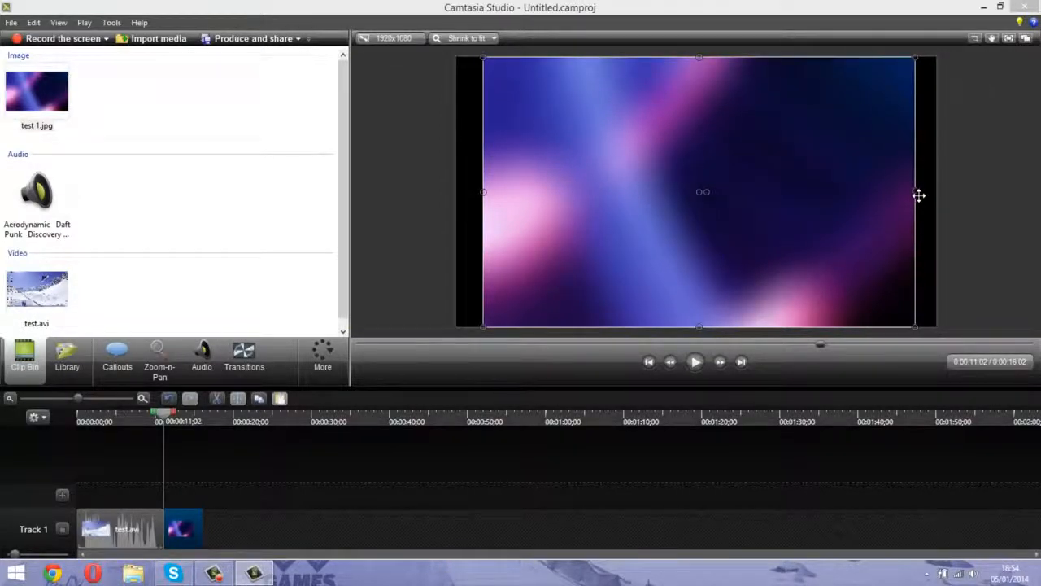
pyautogui.moveTo(919, 195); pyautogui.dragTo(944, 192)
pyautogui.moveTo(483, 192); pyautogui.dragTo(456, 193)
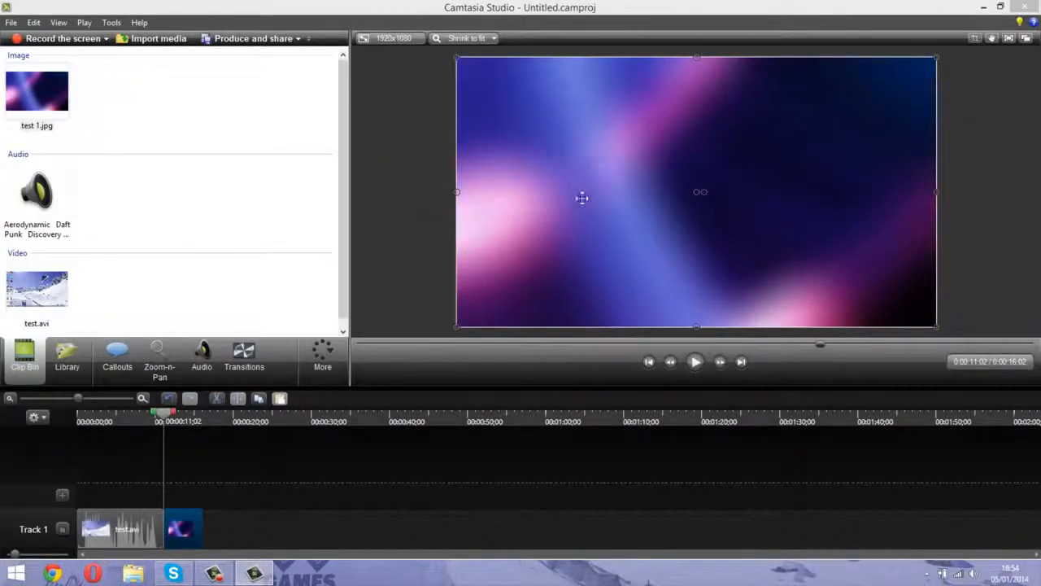
pyautogui.moveTo(453, 62); pyautogui.dragTo(481, 72)
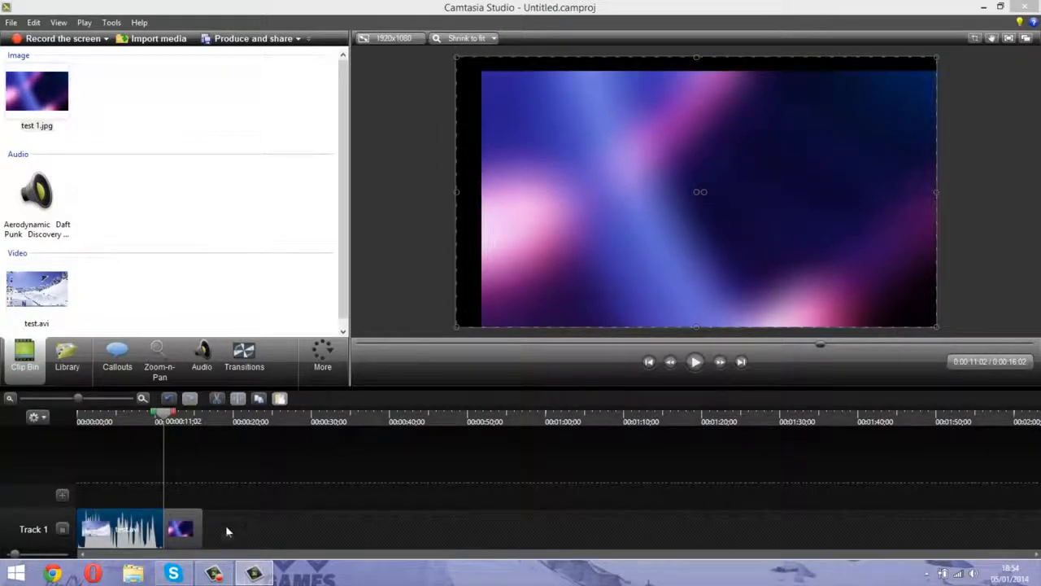
pyautogui.moveTo(483, 74); pyautogui.dragTo(457, 58)
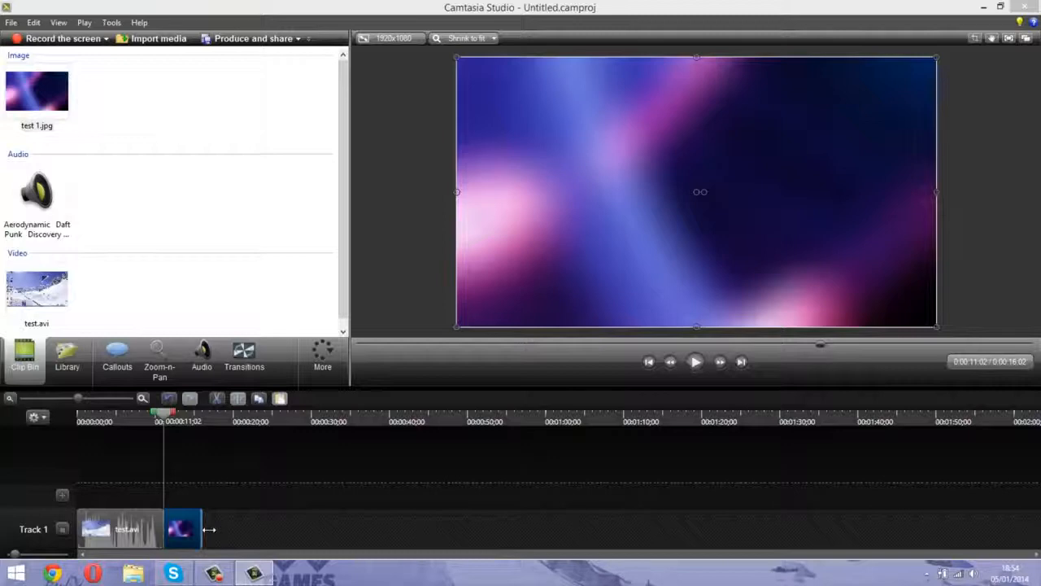
# Step: Extend the test 1.jpg clip on Track 1 so that it ends at about 0:00:27;12
pyautogui.moveTo(207, 530); pyautogui.dragTo(297, 530)
pyautogui.click(741, 533)
pyautogui.click(737, 534)
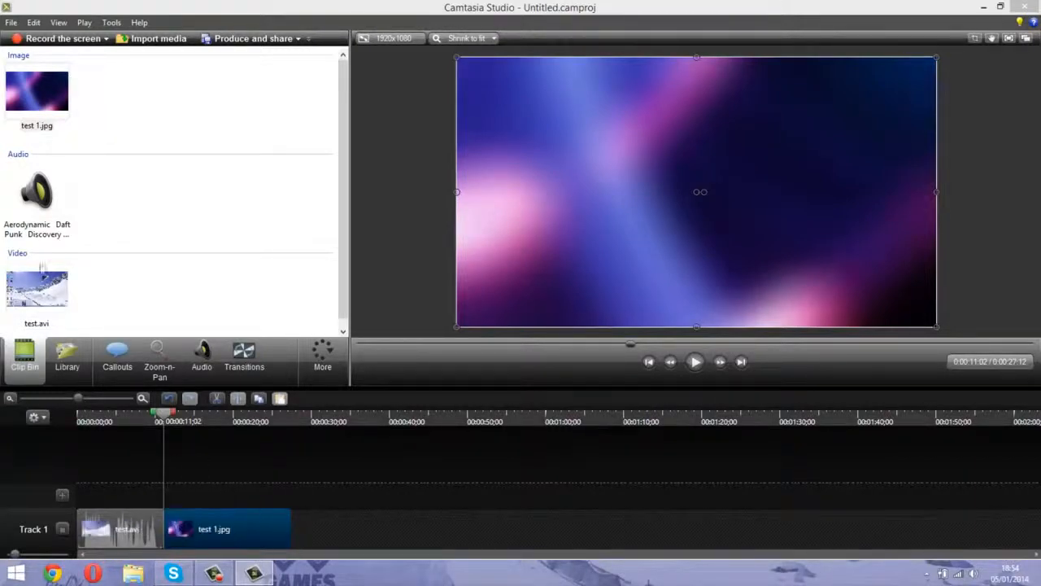
# Step: Add the Aerodynamic audio to a new track above Track 1, aligning its start with the test 1.jpg clip at 0:00:11;02
pyautogui.moveTo(40, 197); pyautogui.dragTo(58, 206)
pyautogui.moveTo(126, 185); pyautogui.dragTo(201, 529)
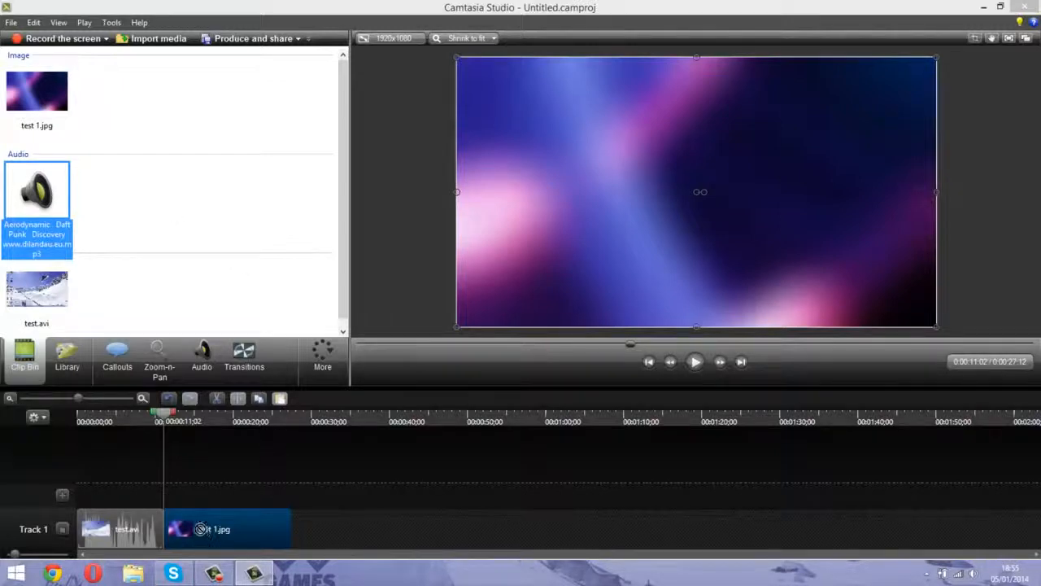
pyautogui.moveTo(188, 492); pyautogui.dragTo(188, 492)
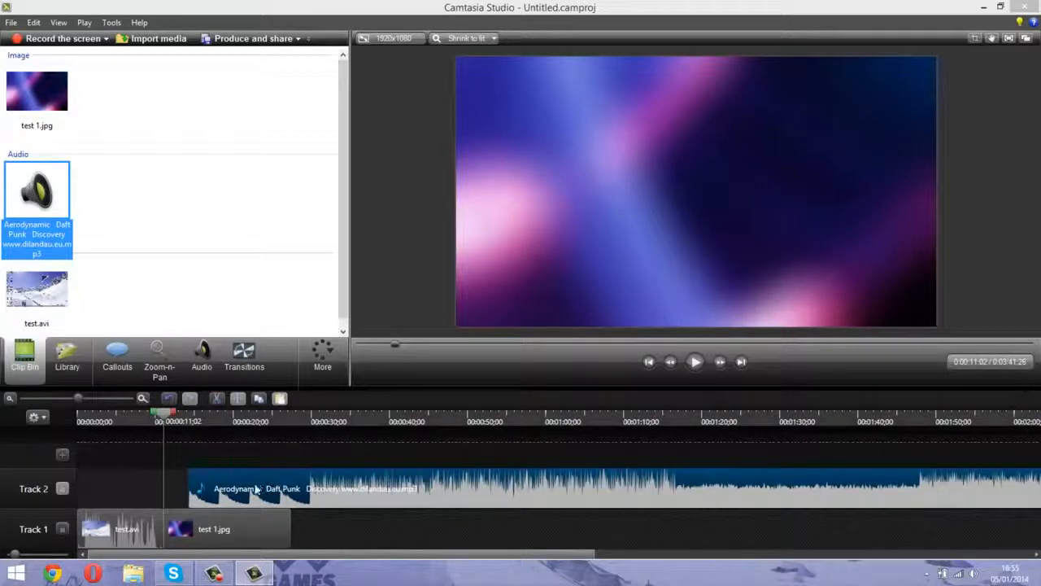
pyautogui.moveTo(243, 492); pyautogui.dragTo(218, 492)
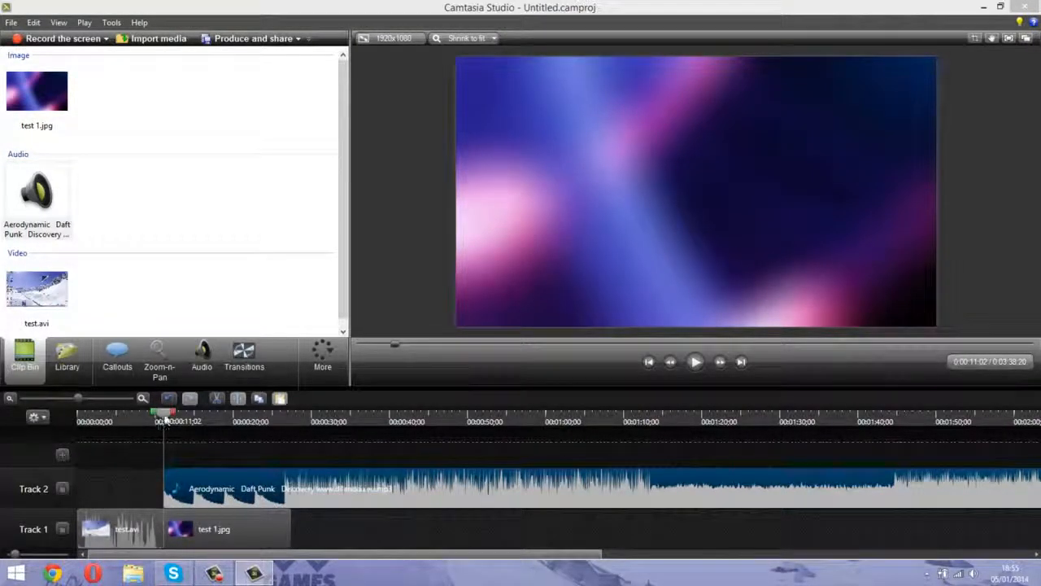
# Step: Split the Aerodynamic audio on Track 2 at 0:00:27;12, where the image clip ends, and delete the part after the cut
pyautogui.moveTo(166, 416); pyautogui.dragTo(296, 425)
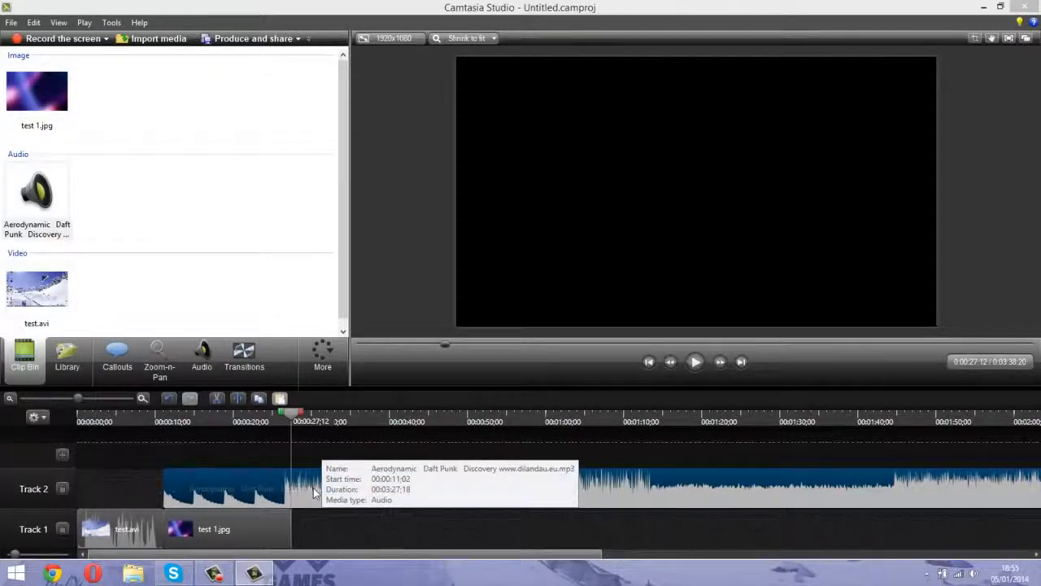
pyautogui.press('s')
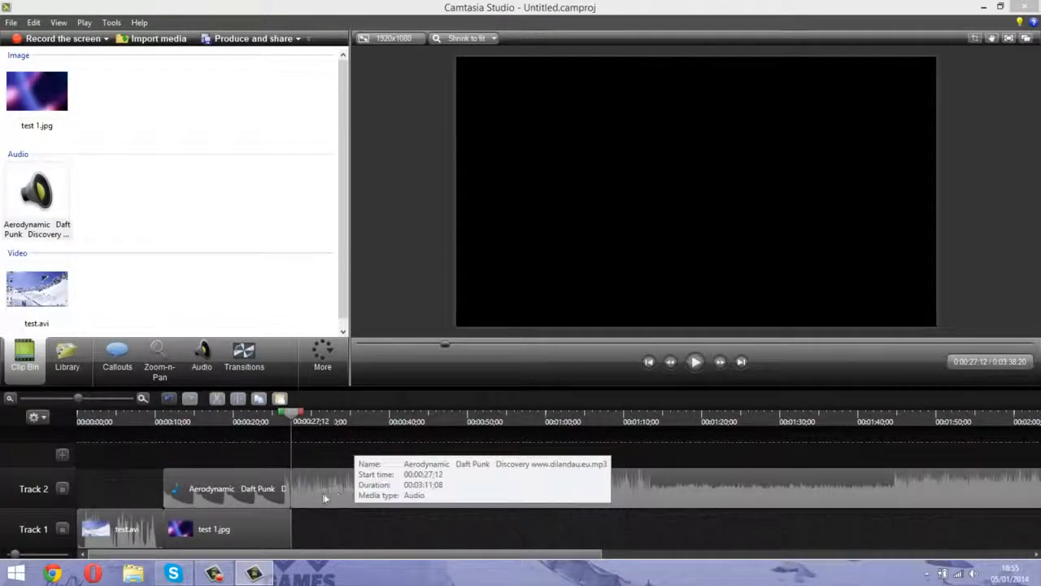
pyautogui.moveTo(324, 497); pyautogui.dragTo(408, 493)
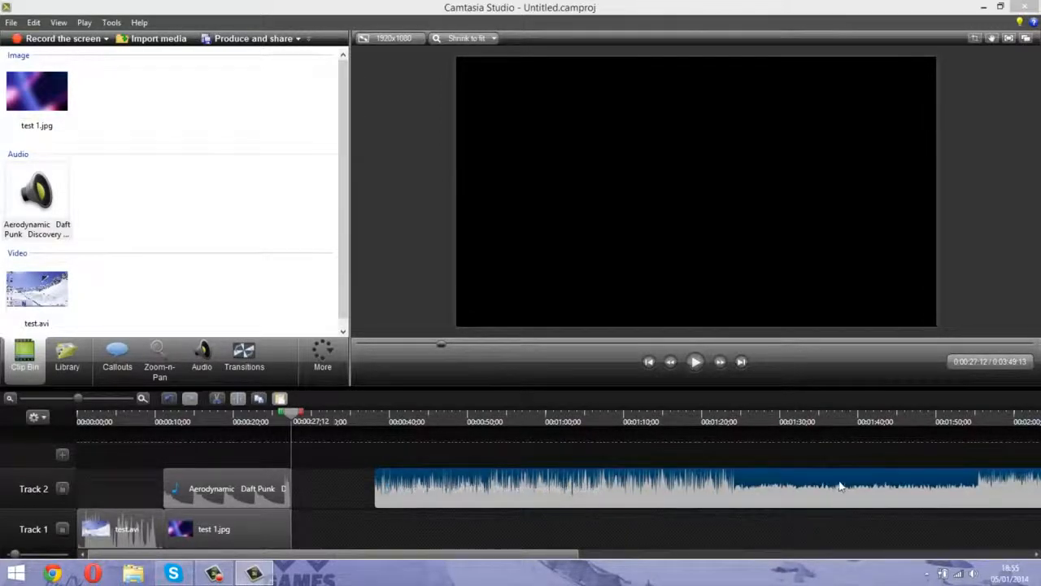
pyautogui.moveTo(838, 487); pyautogui.dragTo(697, 485)
pyautogui.moveTo(777, 486); pyautogui.dragTo(778, 484)
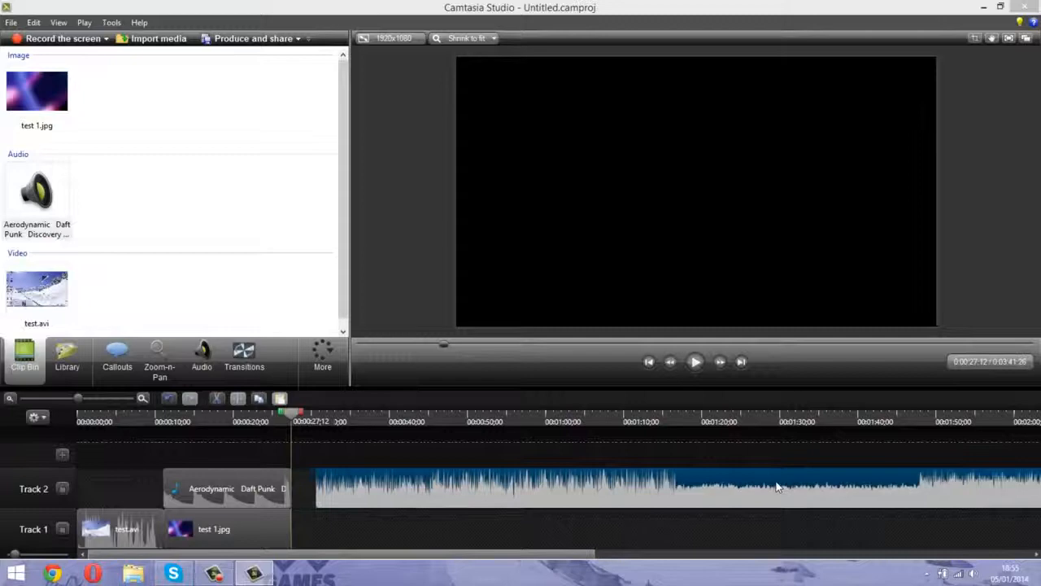
pyautogui.rightClick(522, 493)
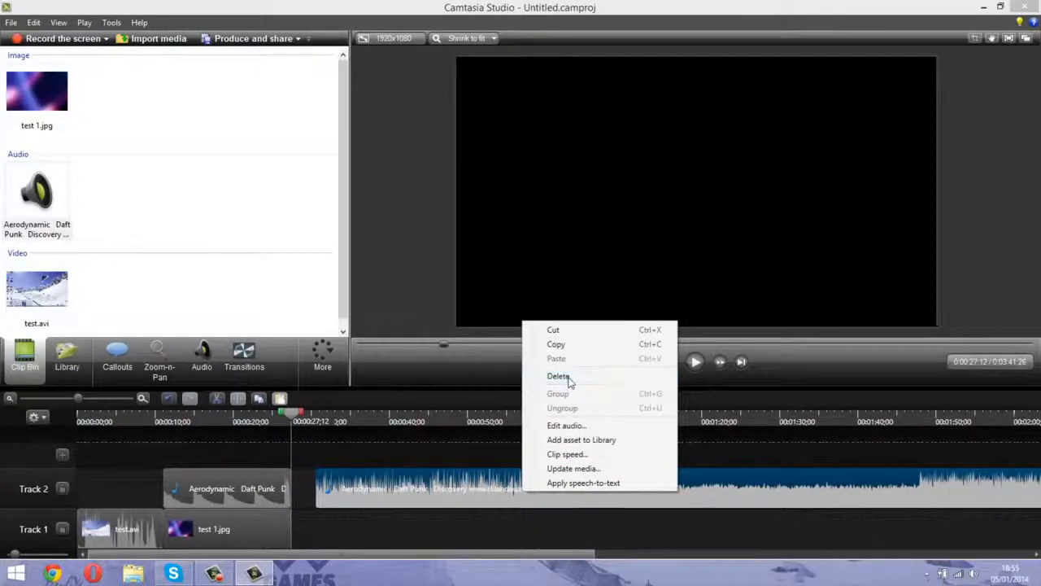
pyautogui.click(565, 375)
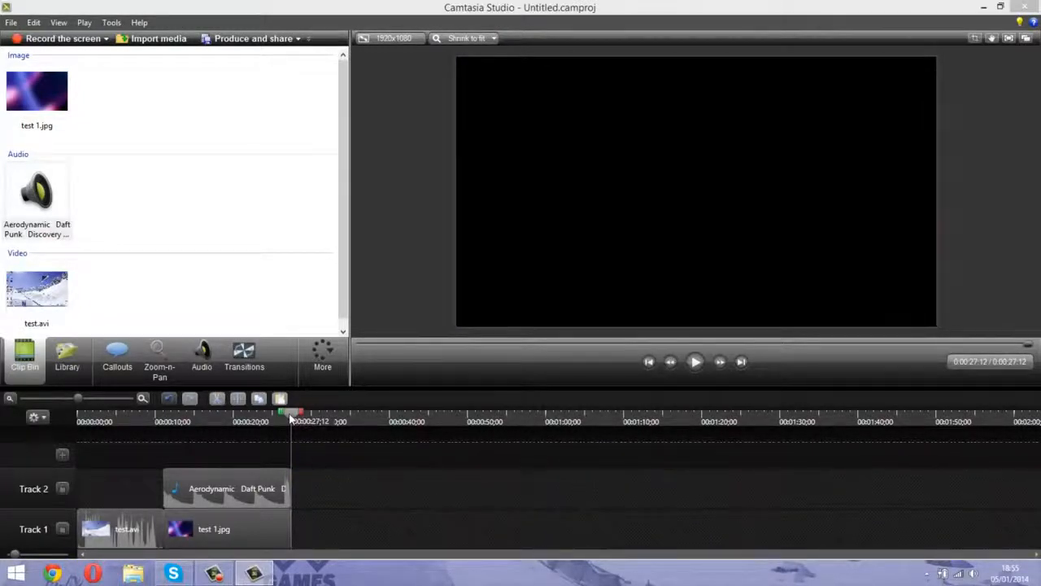
# Step: Add a Text callout at 0:00:11;02 and fit its clip on Track 3 to the length of the test 1.jpg clip
pyautogui.moveTo(290, 417); pyautogui.dragTo(162, 430)
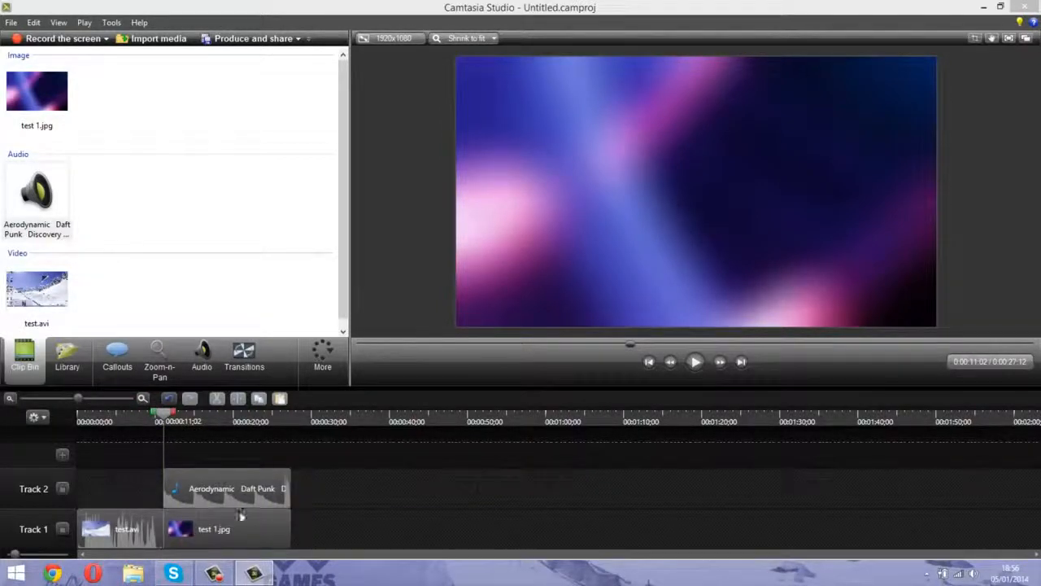
pyautogui.click(118, 365)
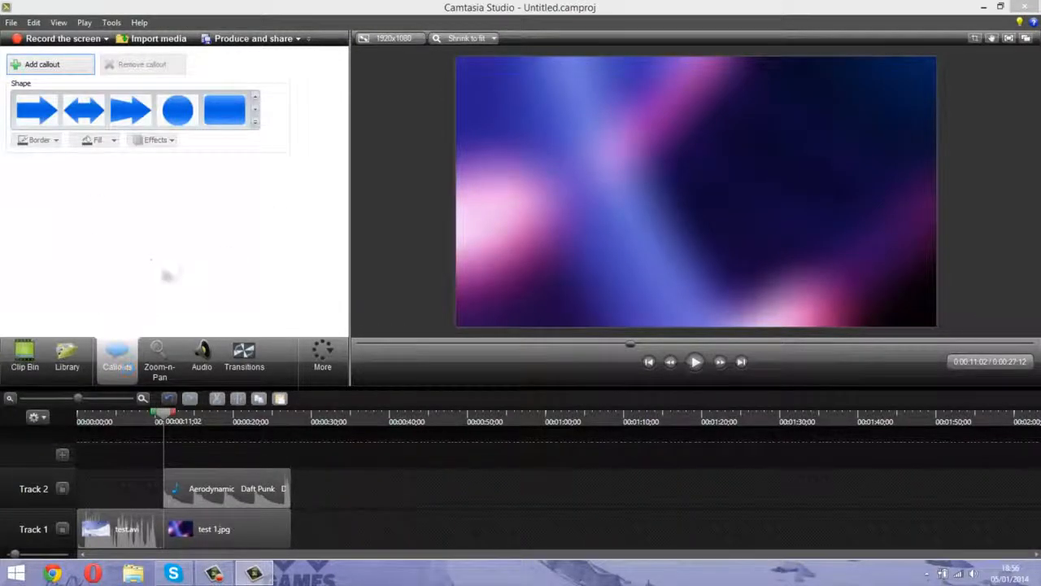
pyautogui.click(255, 121)
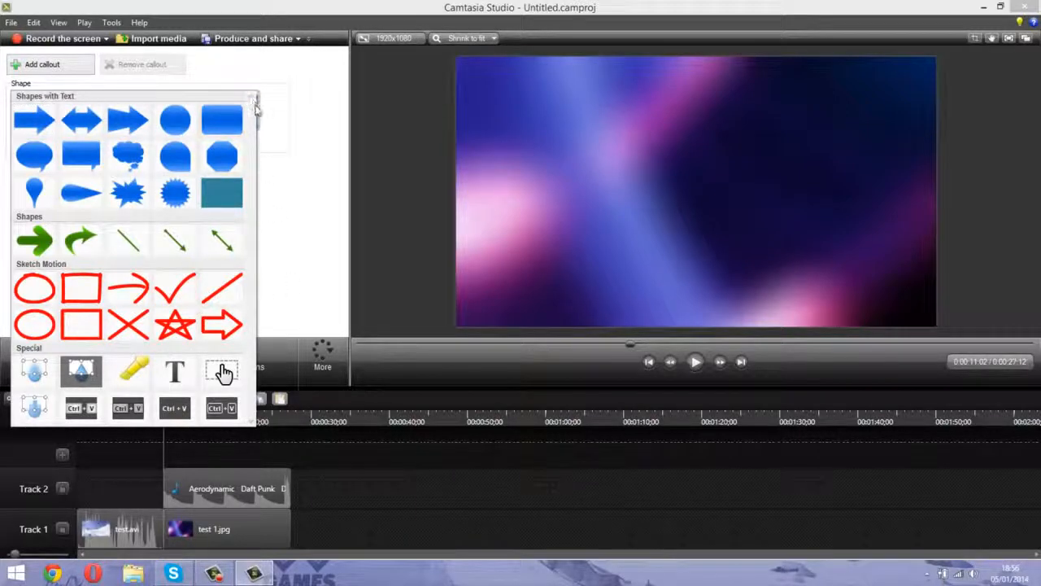
pyautogui.click(274, 146)
pyautogui.click(255, 122)
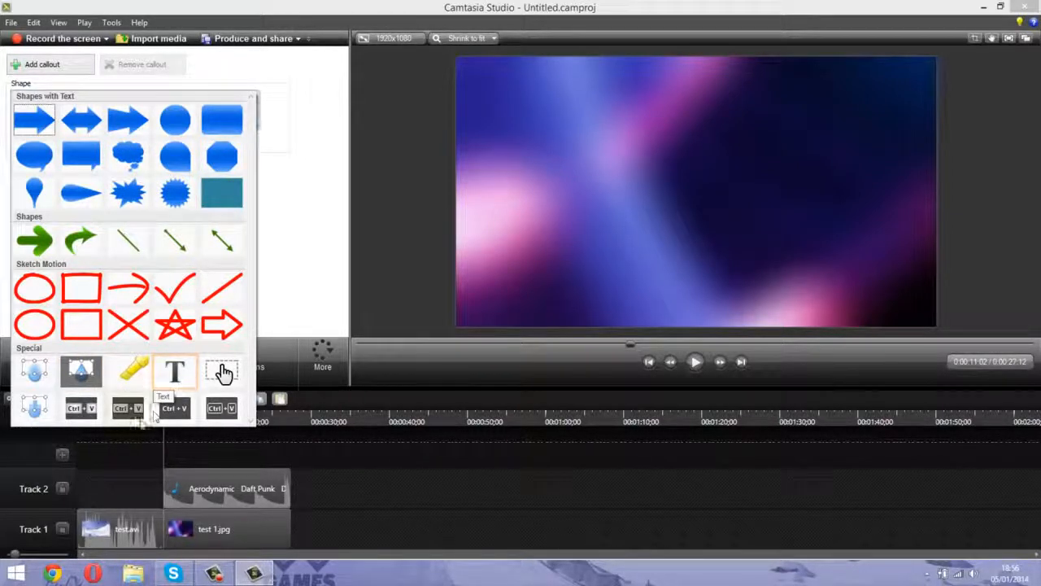
pyautogui.click(173, 374)
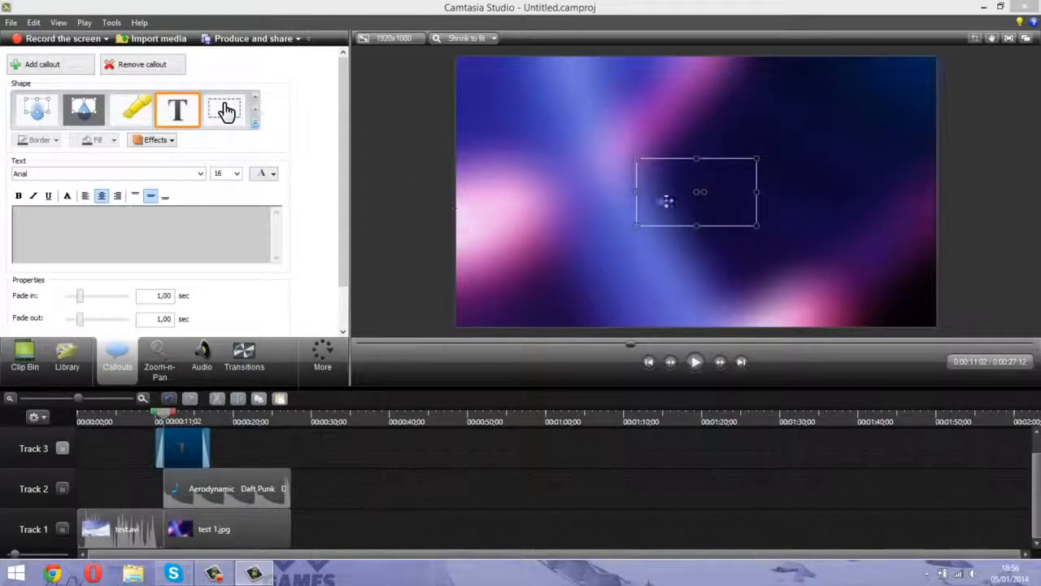
pyautogui.moveTo(174, 448); pyautogui.dragTo(289, 449)
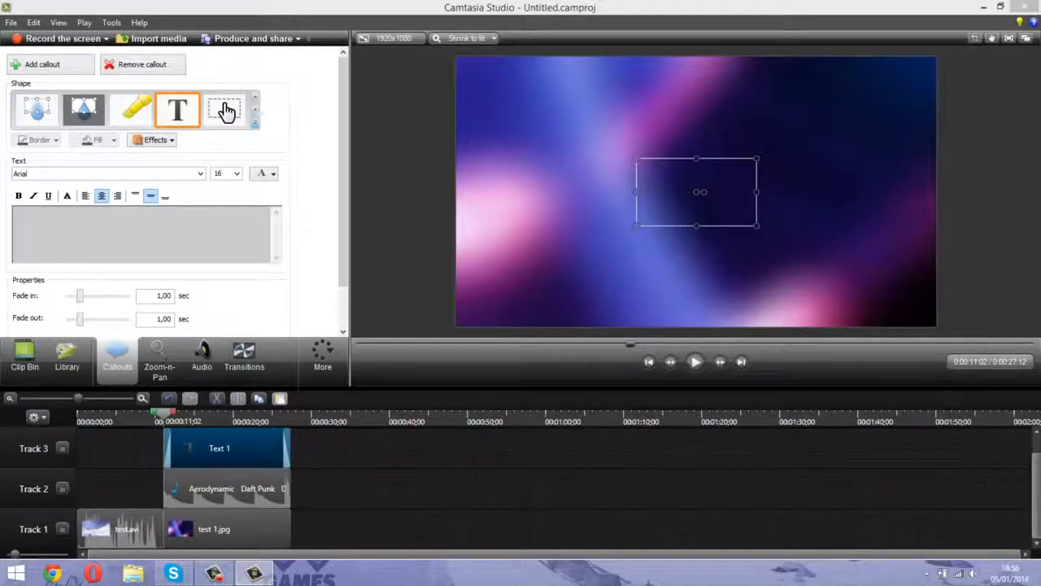
# Step: Enter "Test tutoriel" as the callout text and widen its frame on both sides in the preview
pyautogui.write('tutoriel')
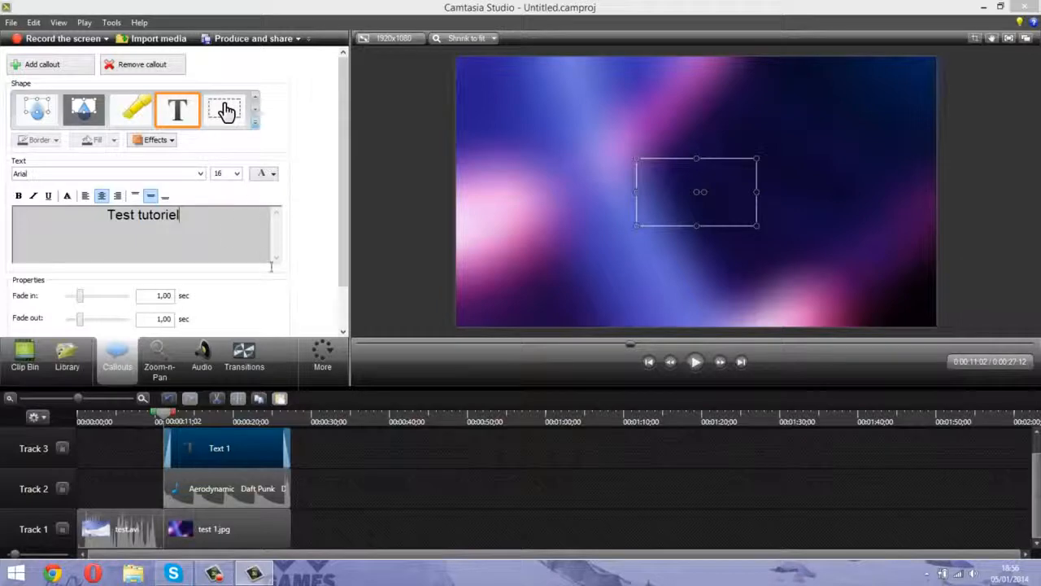
pyautogui.moveTo(757, 192); pyautogui.dragTo(816, 192)
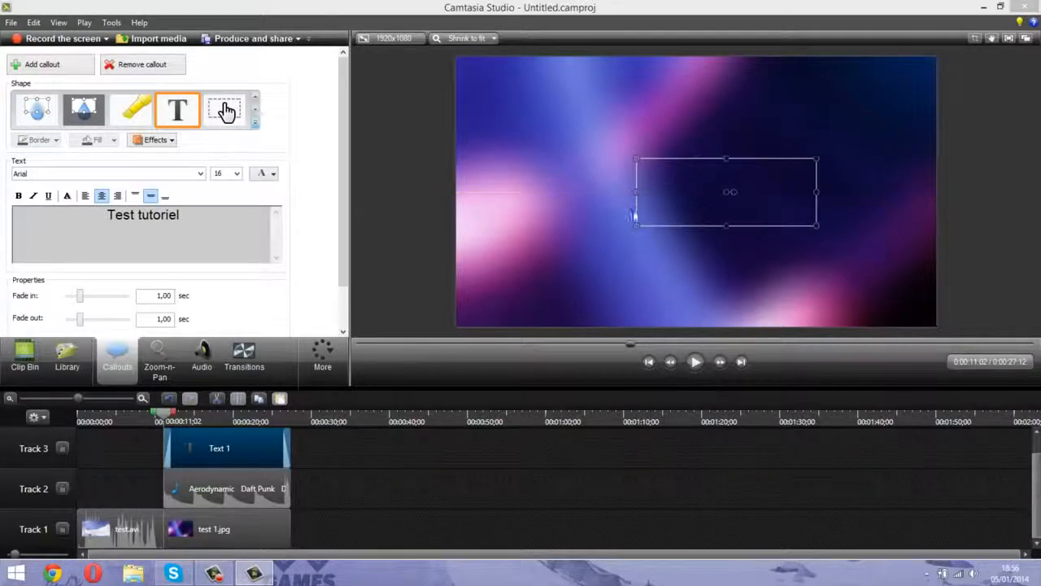
pyautogui.moveTo(636, 194); pyautogui.dragTo(568, 194)
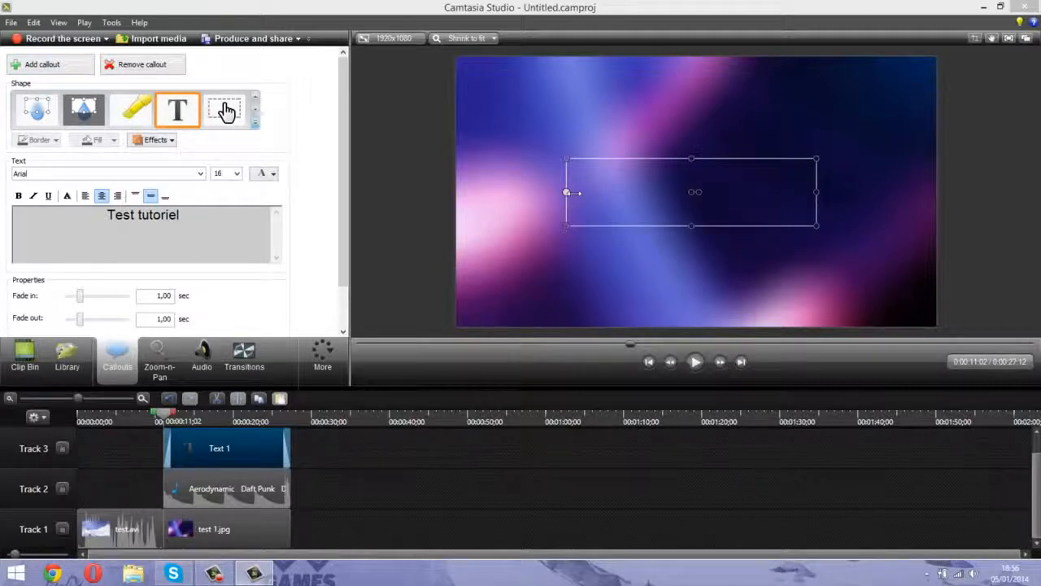
# Step: Add a second "Test tutoriel" text callout and set its font size to 72
pyautogui.click(68, 66)
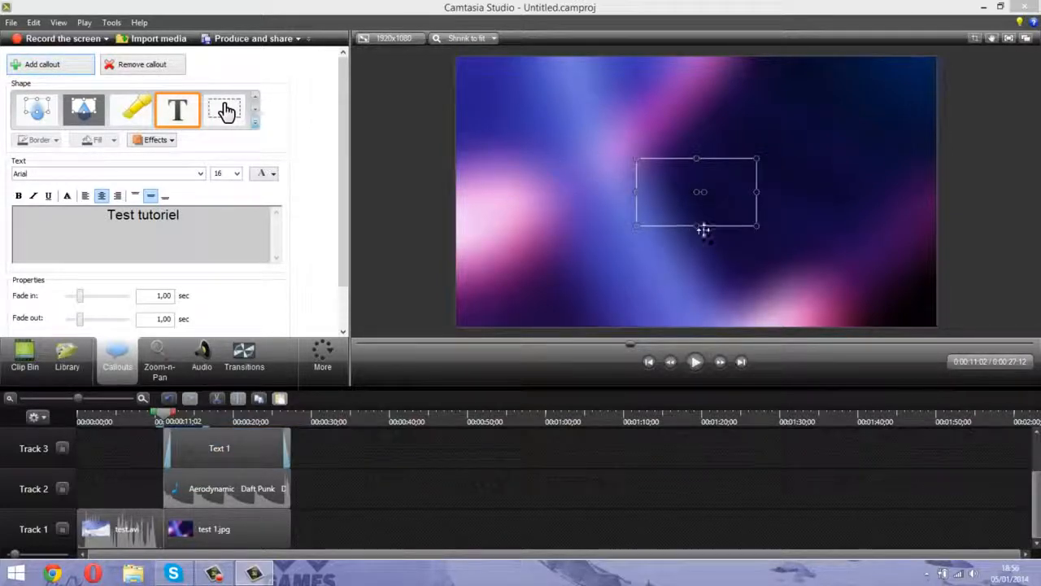
pyautogui.click(236, 173)
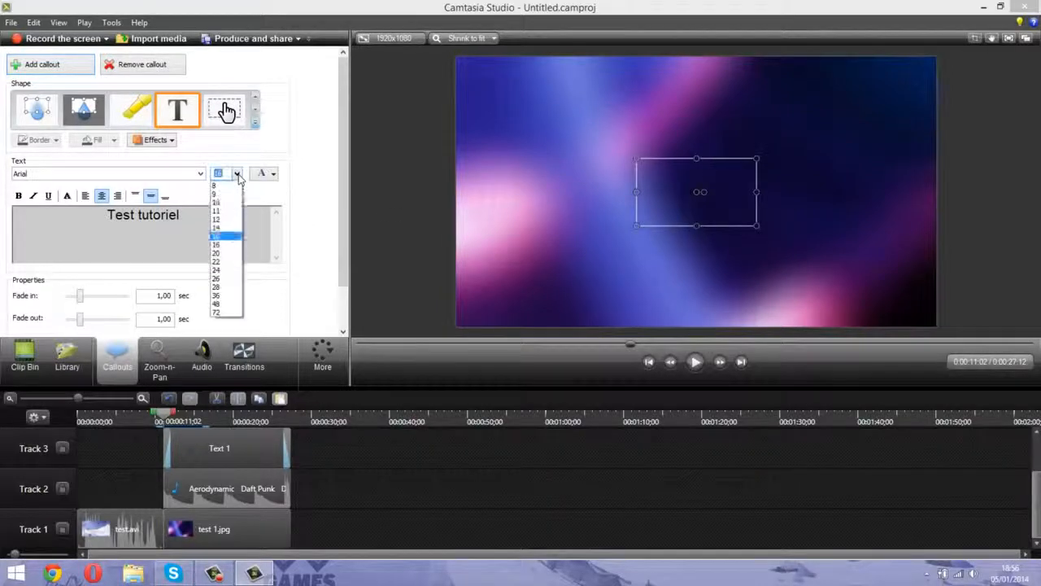
pyautogui.click(230, 312)
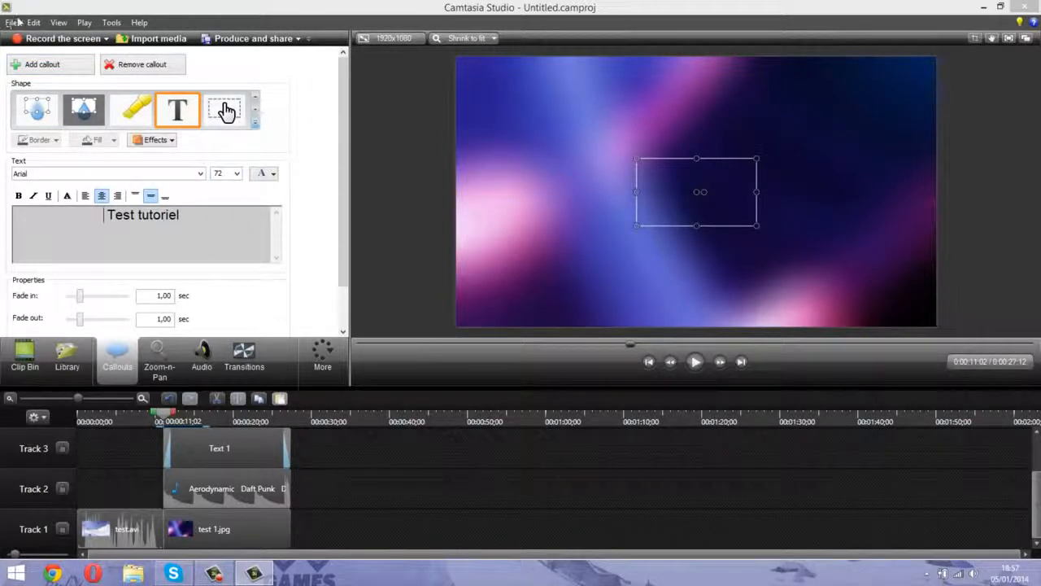
# Step: Add a third text callout, shifted slightly up and left on the canvas, with its font size set to 72
pyautogui.click(67, 67)
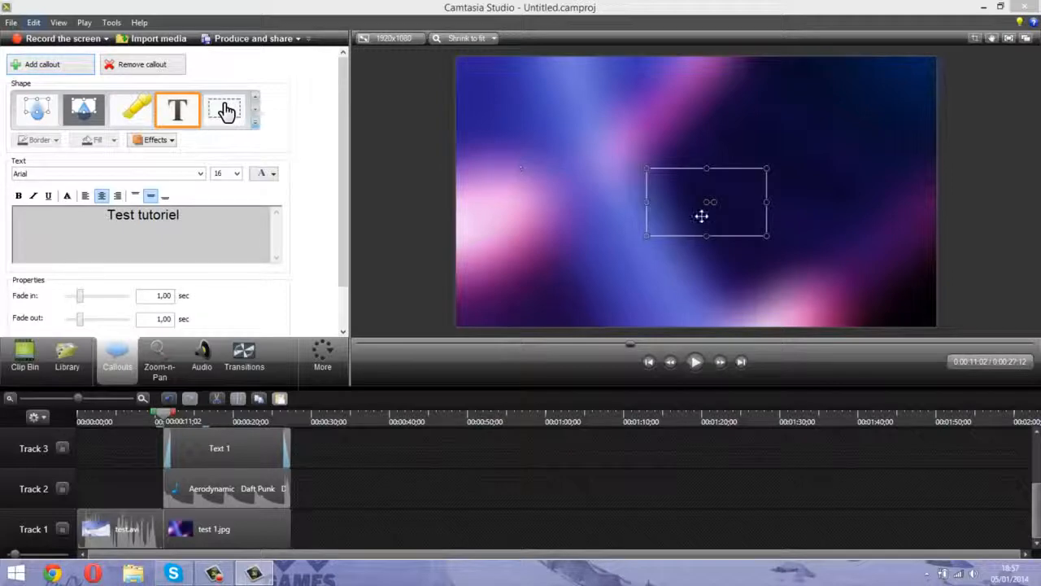
pyautogui.moveTo(702, 214); pyautogui.dragTo(684, 202)
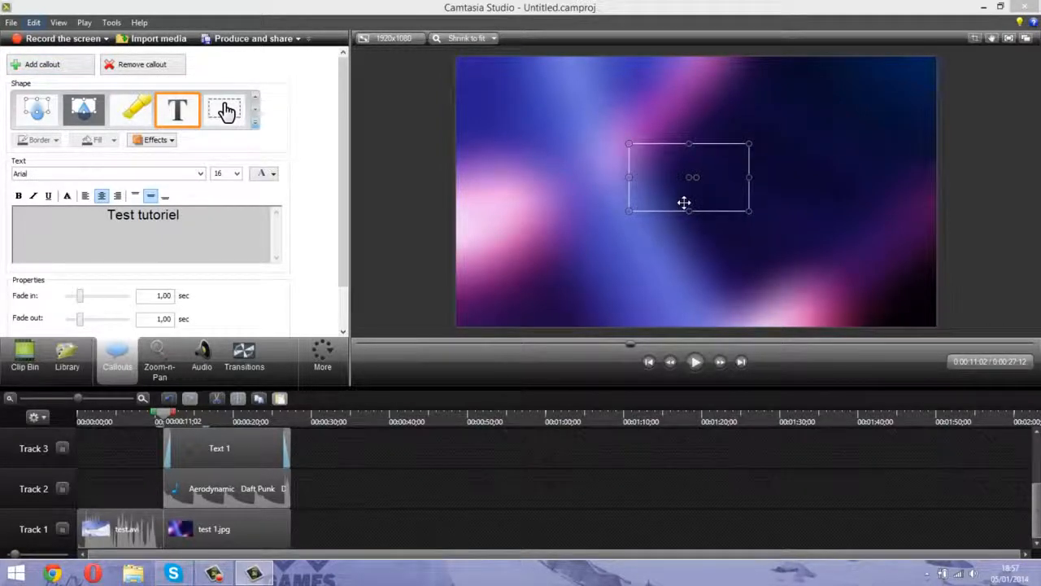
pyautogui.click(237, 174)
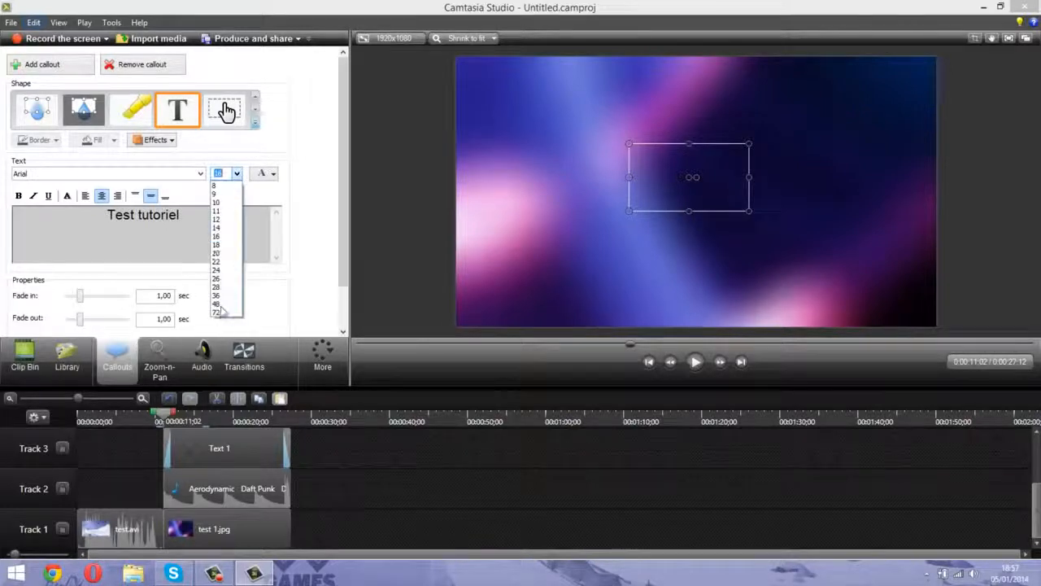
pyautogui.click(232, 314)
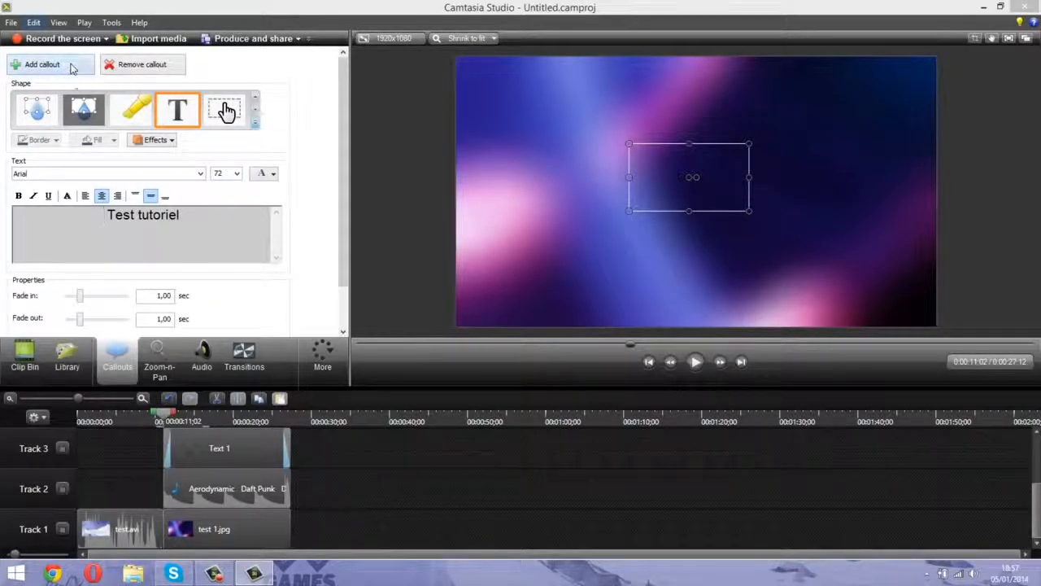
# Step: Add a further text callout and enlarge its frame to span most of the canvas width
pyautogui.hotkey('ctrl', 'z')
pyautogui.moveTo(711, 237); pyautogui.dragTo(830, 96)
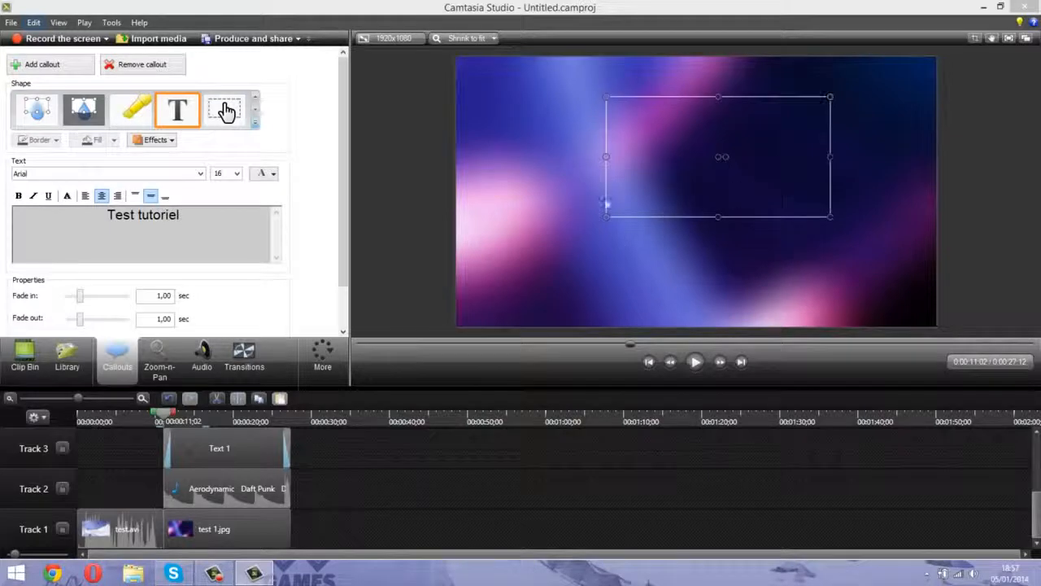
pyautogui.moveTo(606, 213); pyautogui.dragTo(510, 272)
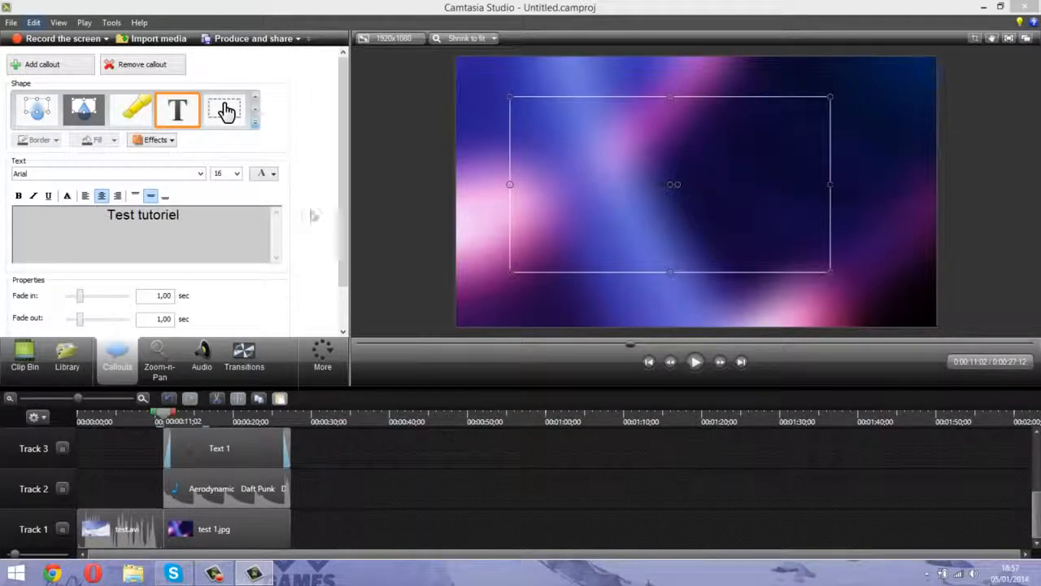
# Step: Set the whole "Test tutoriel" text to size 72 and shift the callout slightly down and right
pyautogui.moveTo(197, 226); pyautogui.dragTo(104, 216)
pyautogui.click(237, 173)
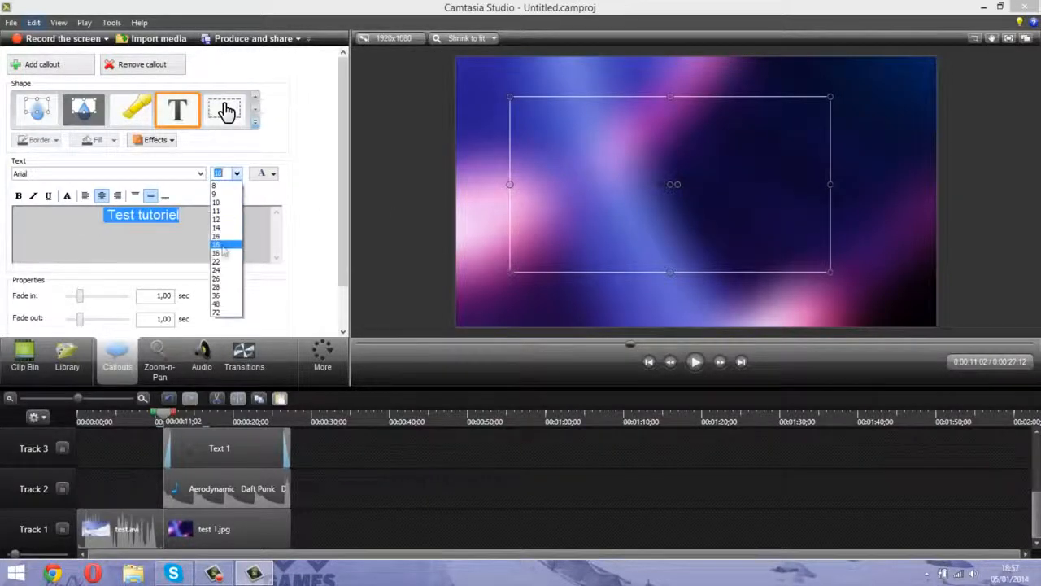
pyautogui.click(231, 313)
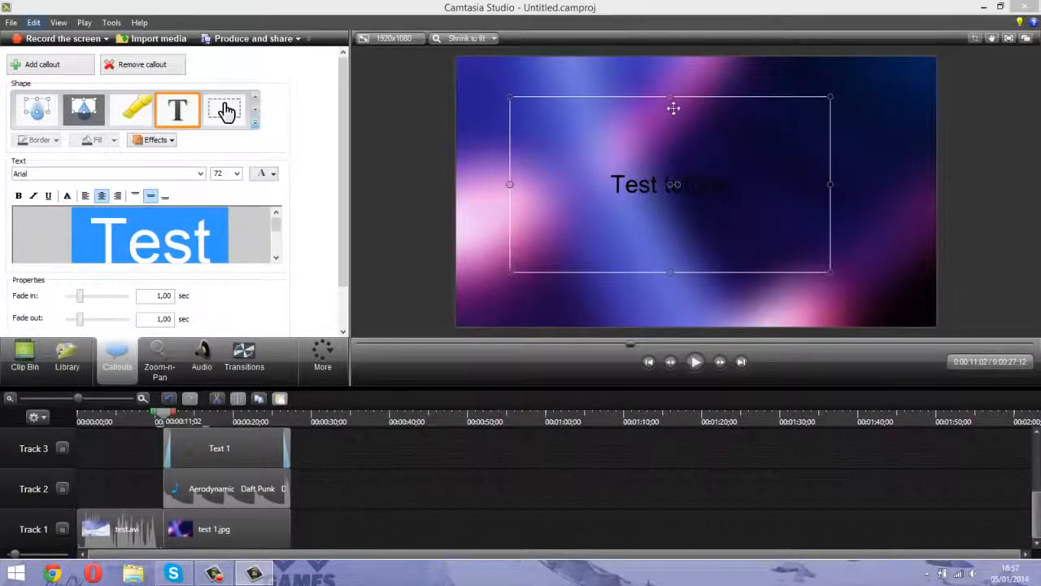
pyautogui.moveTo(708, 103); pyautogui.dragTo(716, 108)
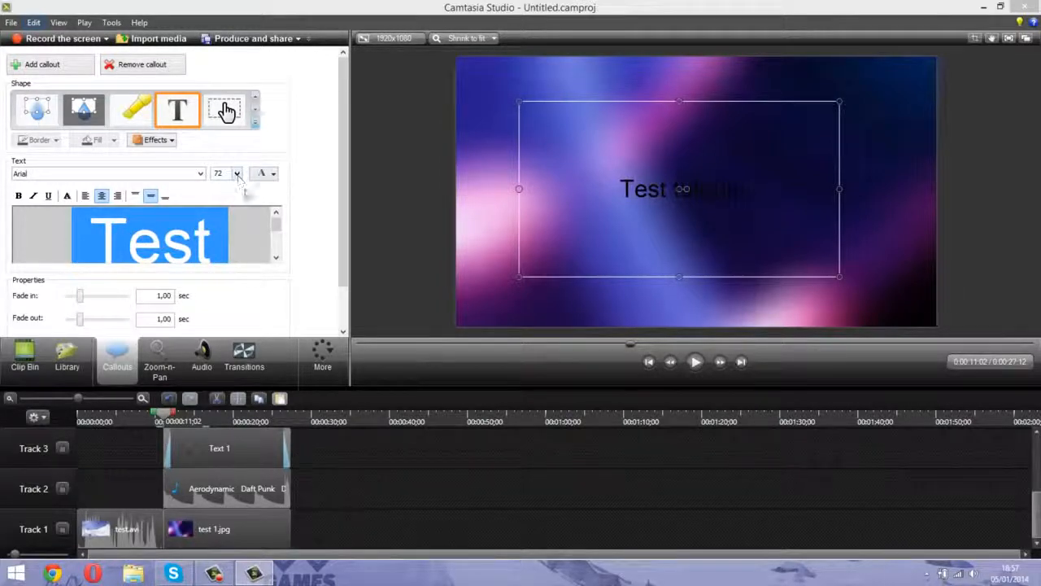
# Step: Set the callout text's font to BadaBoom BB and its fade-out to 2,73 seconds
pyautogui.click(200, 173)
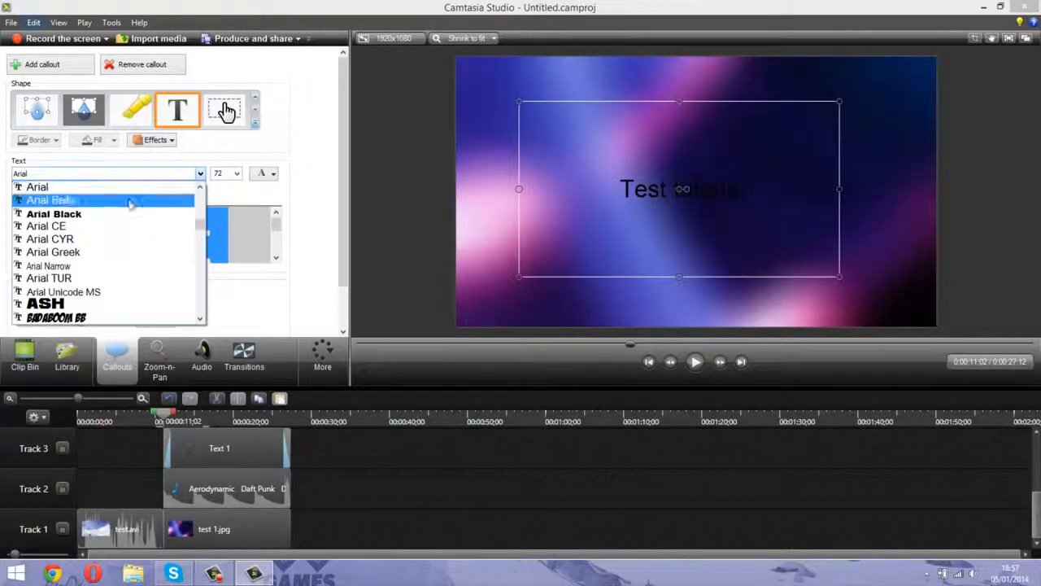
pyautogui.click(82, 319)
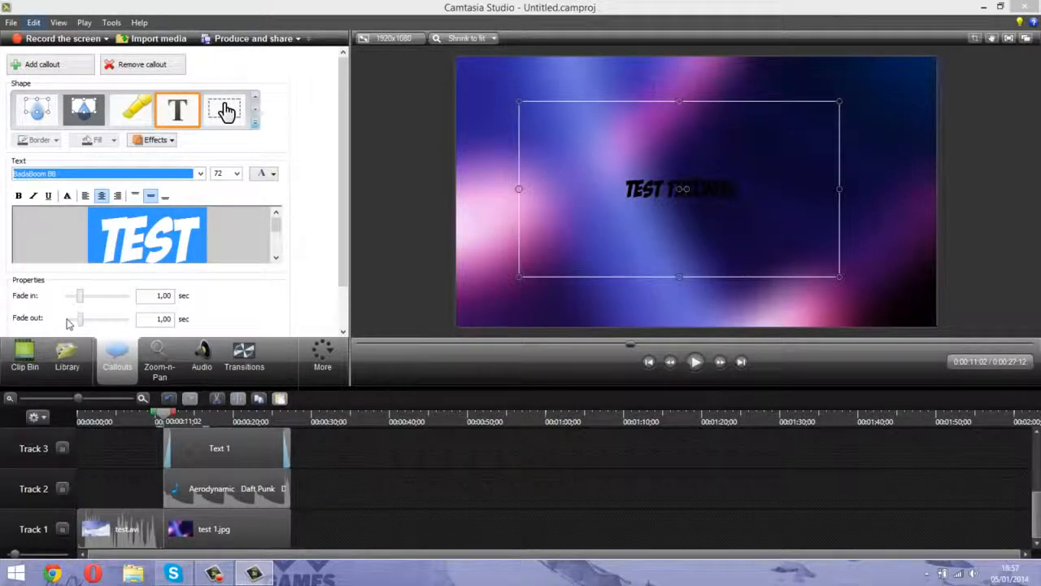
pyautogui.moveTo(83, 324); pyautogui.dragTo(104, 324)
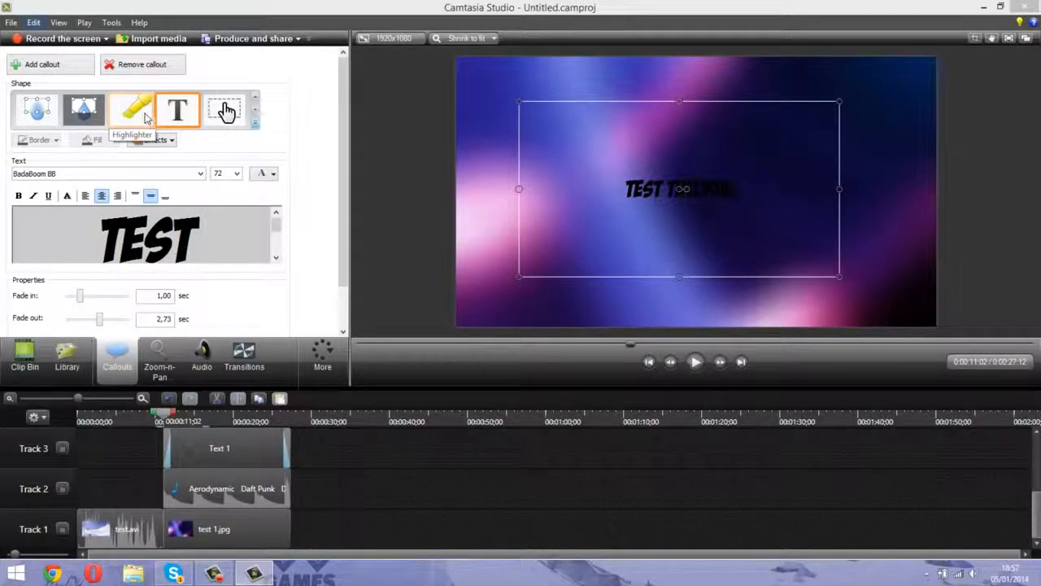
# Step: Try the Highlighter shape with a slightly smaller frame on the selected callout, and remove that callout
pyautogui.click(254, 122)
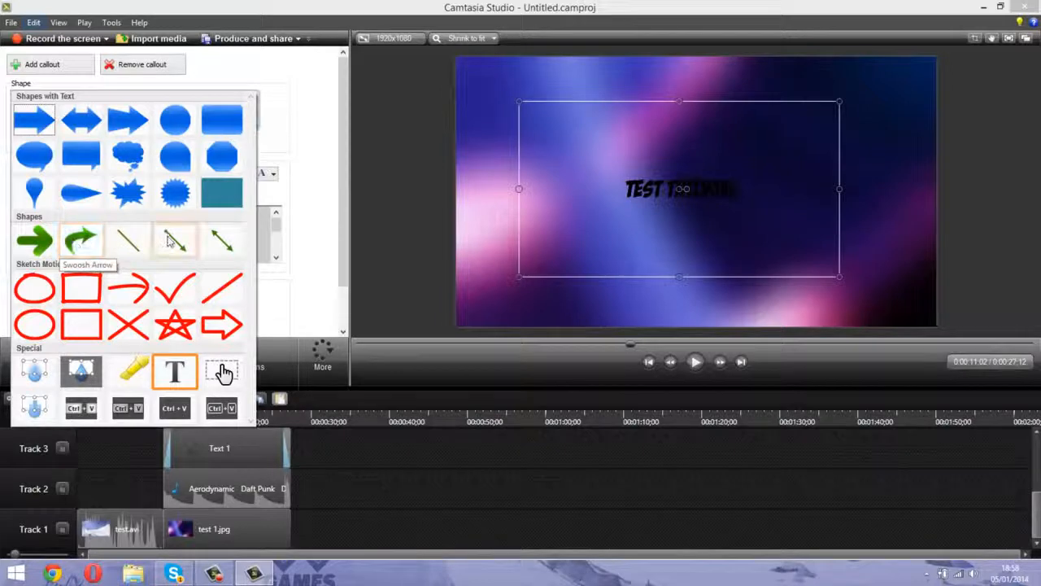
pyautogui.click(234, 65)
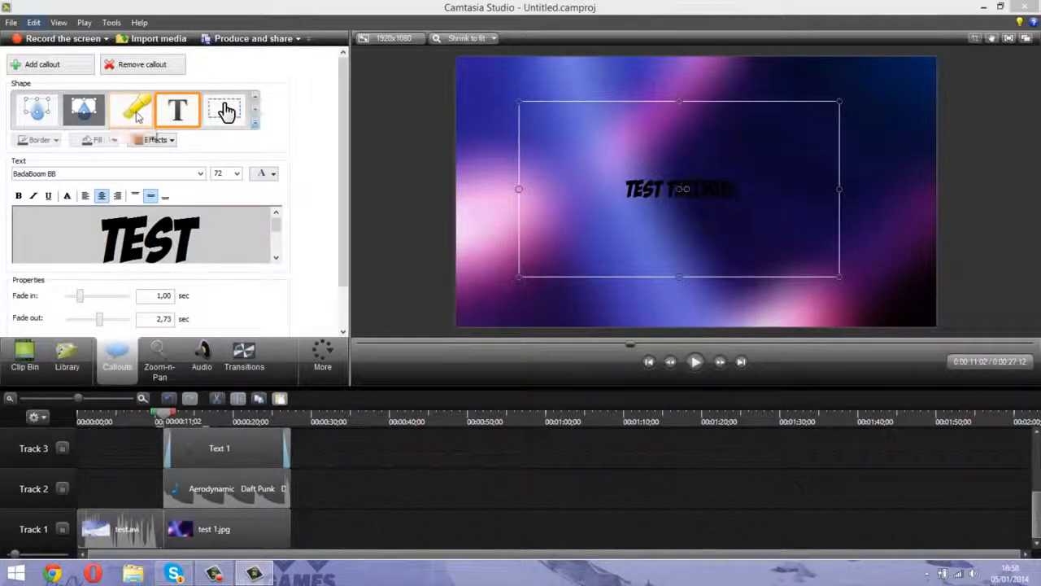
pyautogui.click(137, 115)
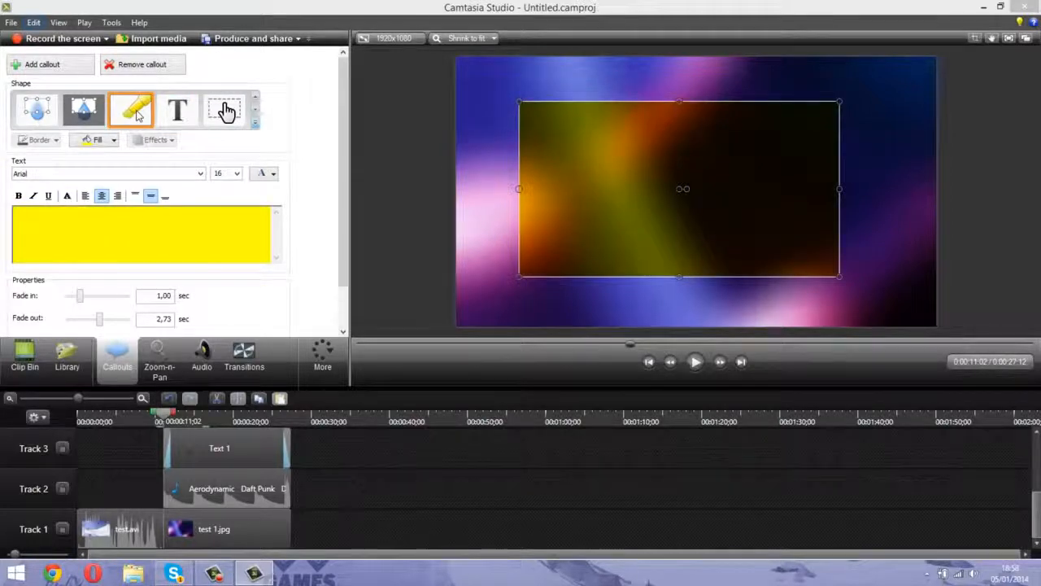
pyautogui.moveTo(521, 279); pyautogui.dragTo(540, 245)
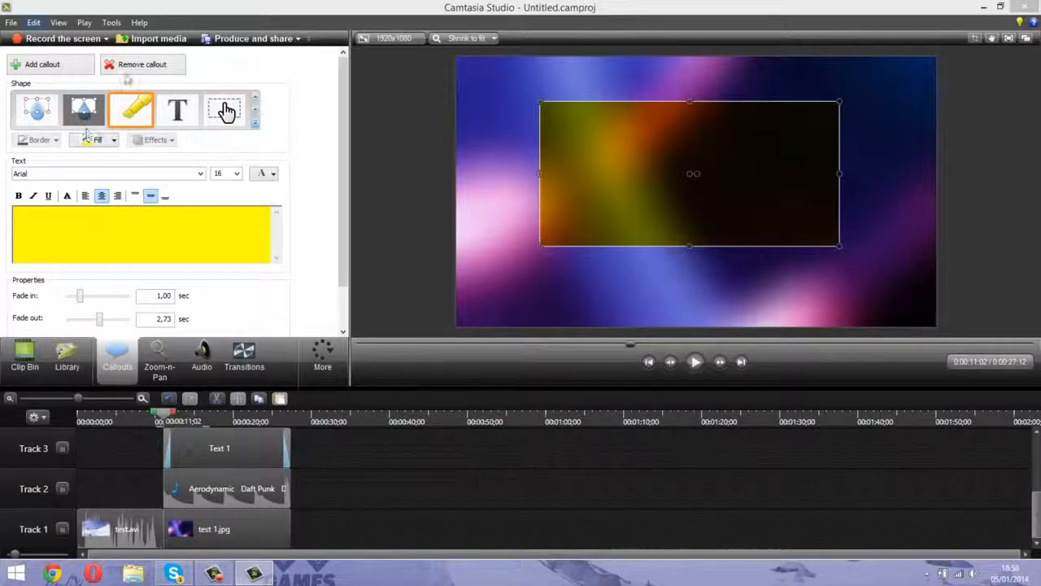
pyautogui.click(139, 70)
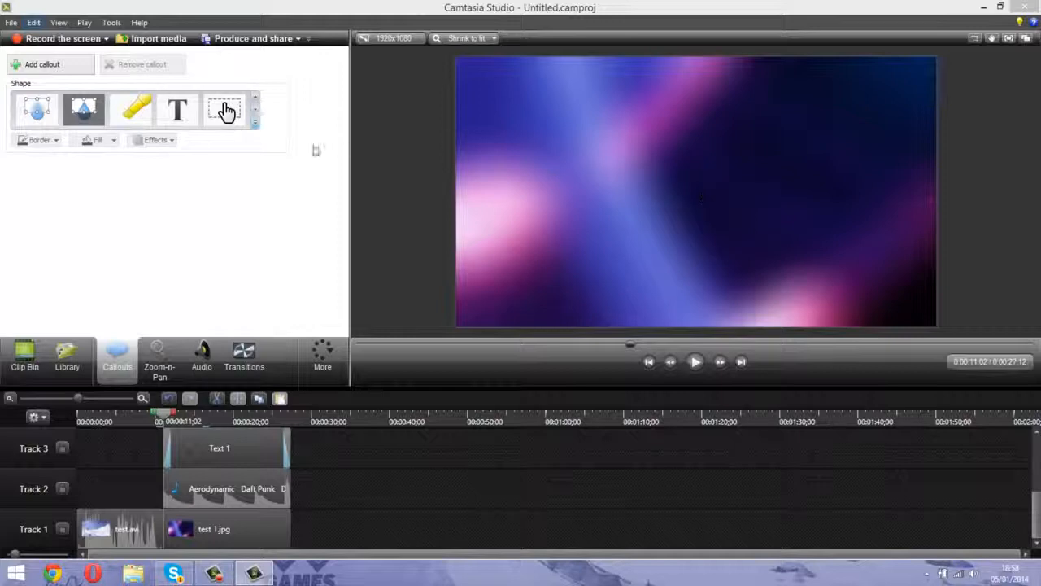
# Step: Add more "Test tutoriel" text callouts and space two of them apart over the image
pyautogui.click(190, 117)
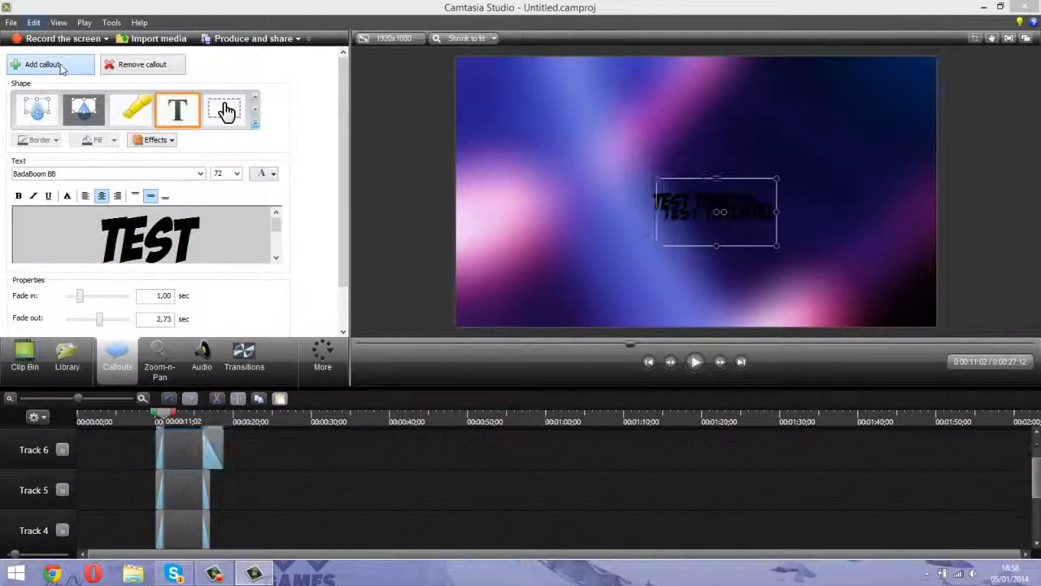
pyautogui.moveTo(690, 221); pyautogui.dragTo(710, 255)
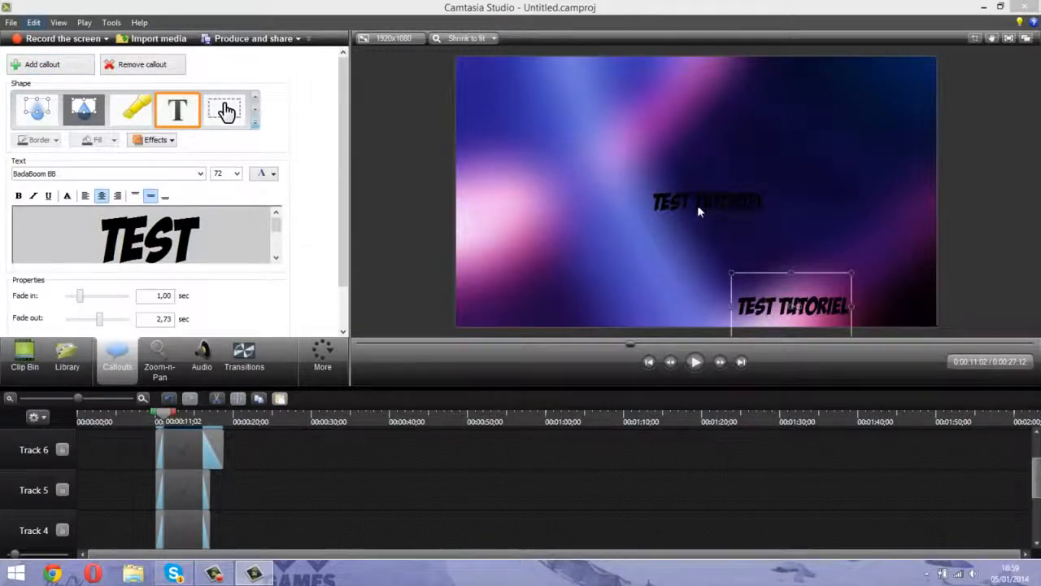
pyautogui.moveTo(698, 212); pyautogui.dragTo(688, 171)
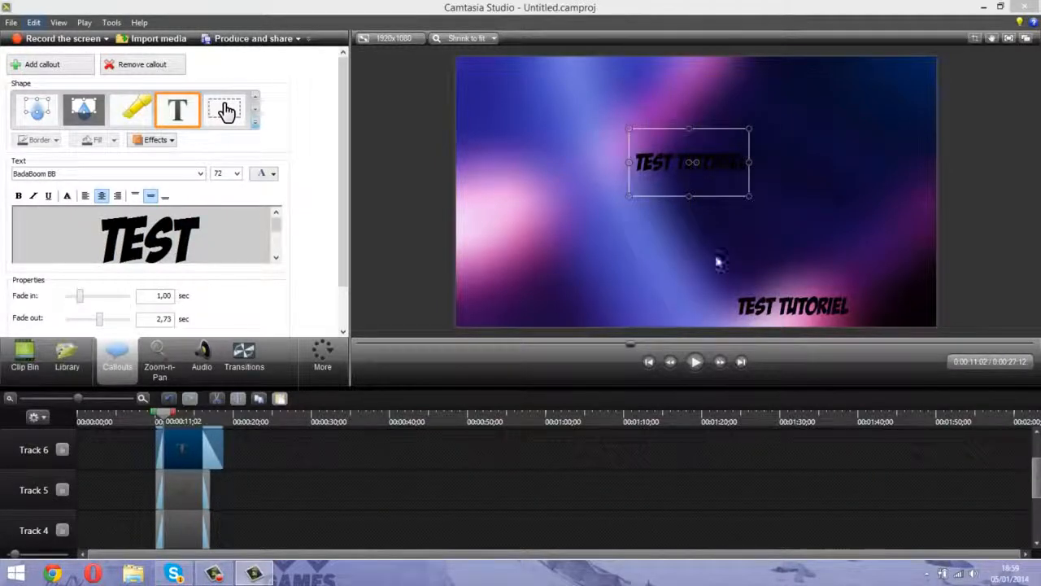
pyautogui.click(752, 294)
pyautogui.moveTo(764, 309); pyautogui.dragTo(671, 220)
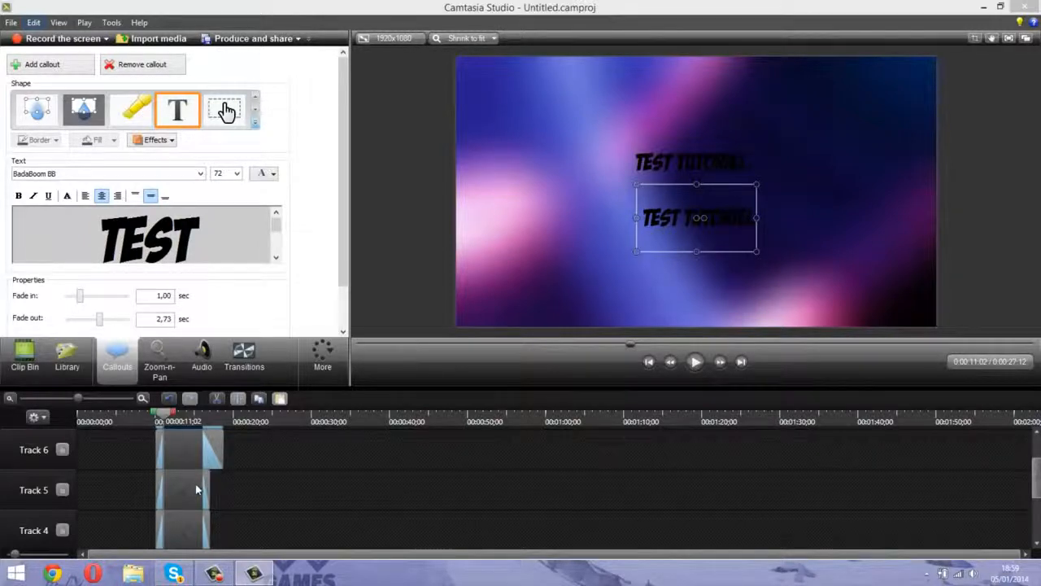
# Step: Delete the extra text callouts from tracks 4, 5, 6 and 7
pyautogui.click(193, 450)
pyautogui.press('Delete')
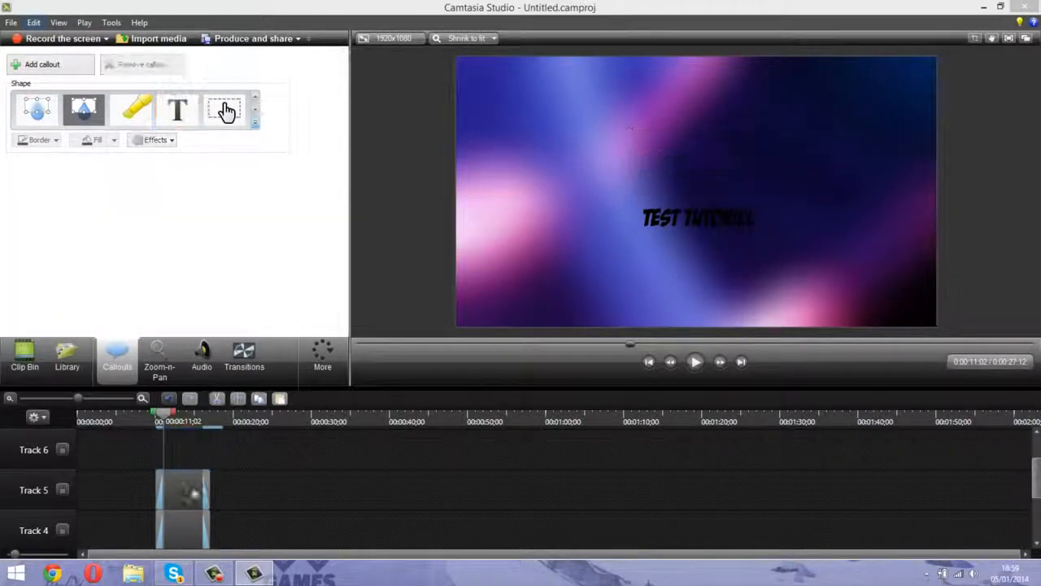
pyautogui.click(190, 536)
pyautogui.press('Delete')
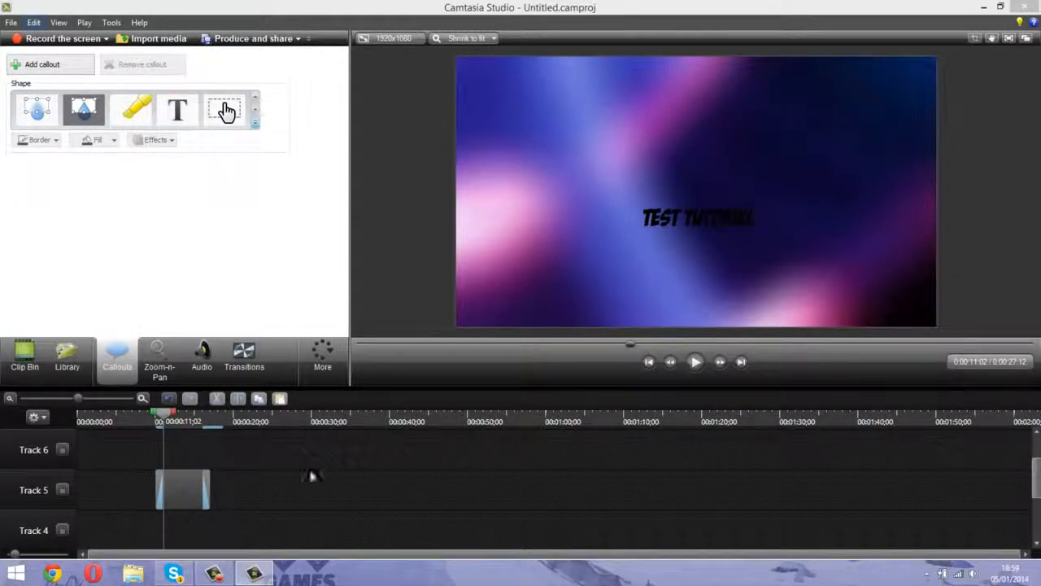
pyautogui.moveTo(1037, 491); pyautogui.dragTo(1037, 472)
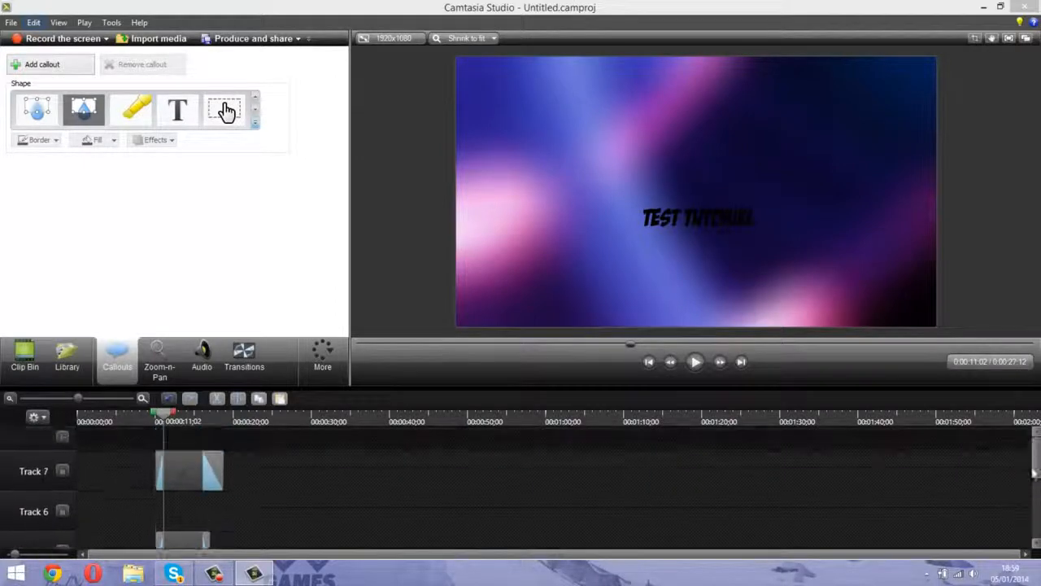
pyautogui.click(213, 475)
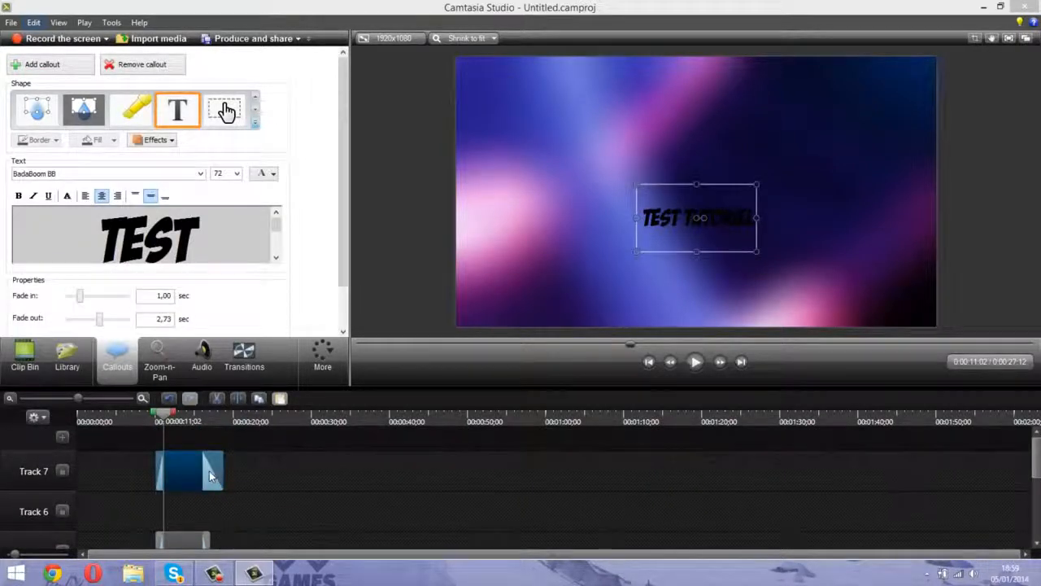
pyautogui.press('Delete')
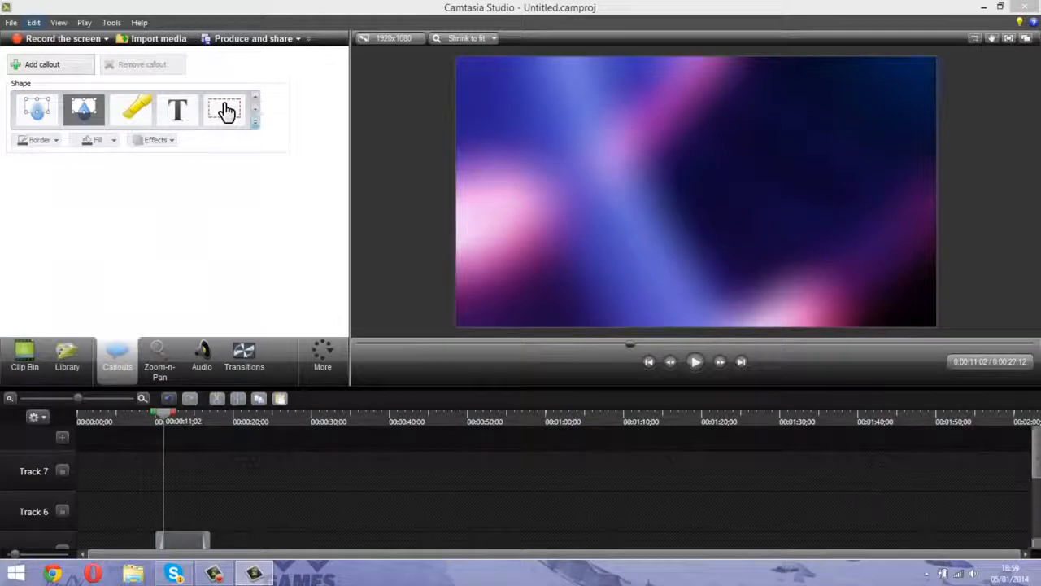
pyautogui.moveTo(1037, 481); pyautogui.dragTo(1032, 502)
pyautogui.click(186, 446)
pyautogui.press('Delete')
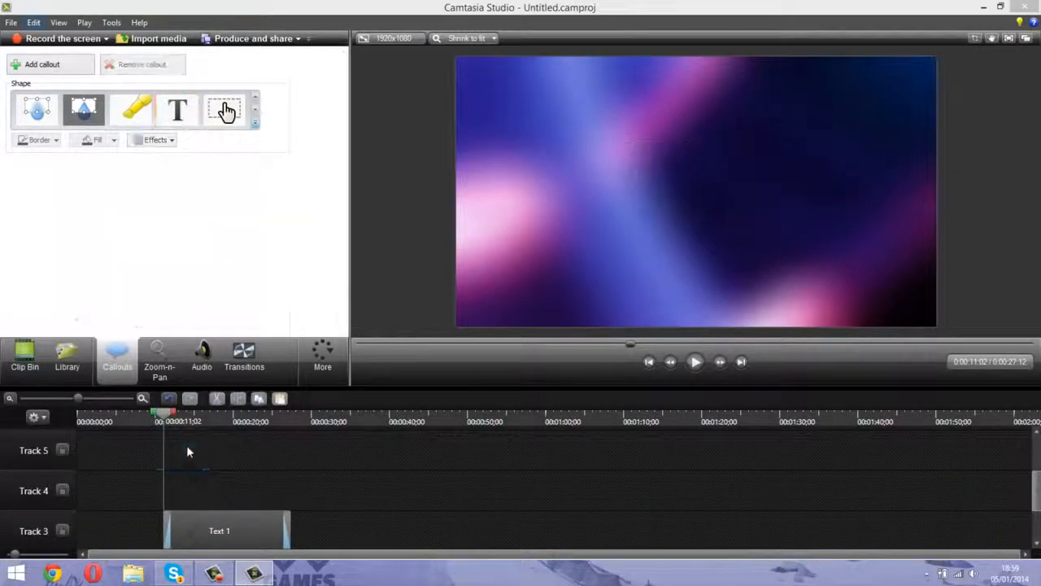
# Step: Set the Text 1 callout's "Test tutoriel" text on track 3 to size 72 and make its frame slightly taller
pyautogui.click(235, 532)
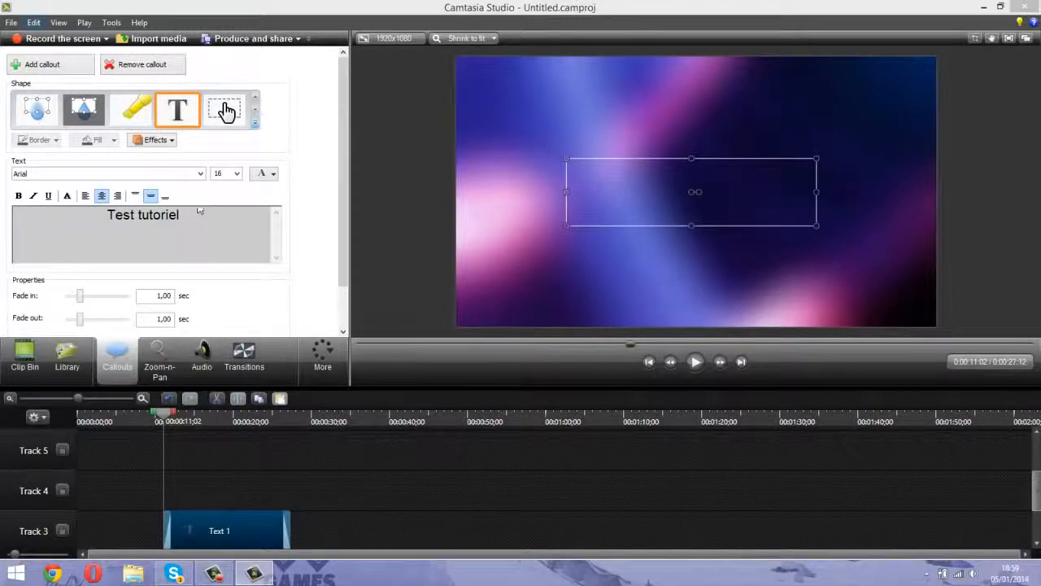
pyautogui.moveTo(180, 217); pyautogui.dragTo(103, 215)
pyautogui.click(237, 173)
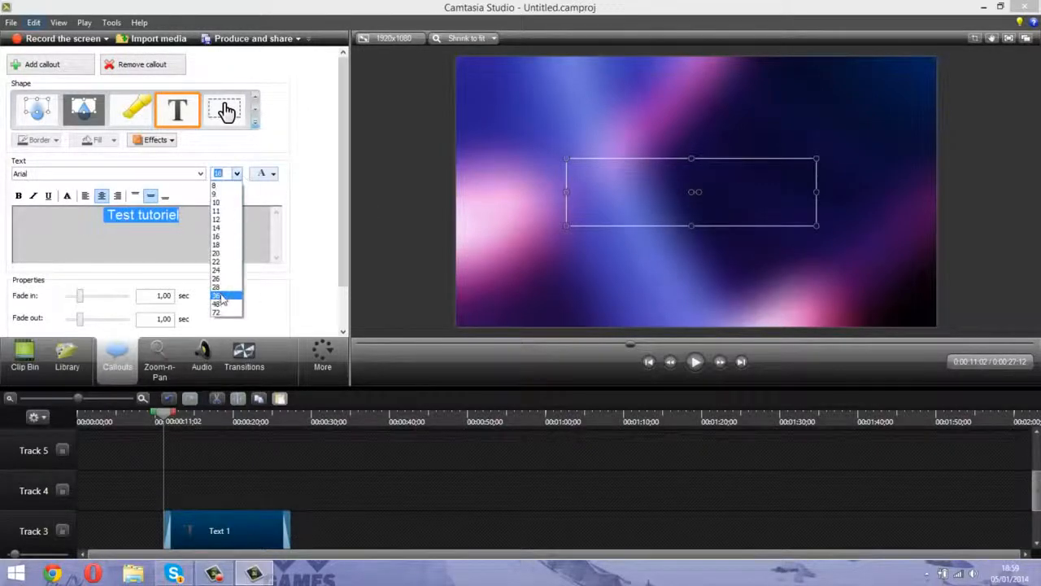
pyautogui.click(225, 298)
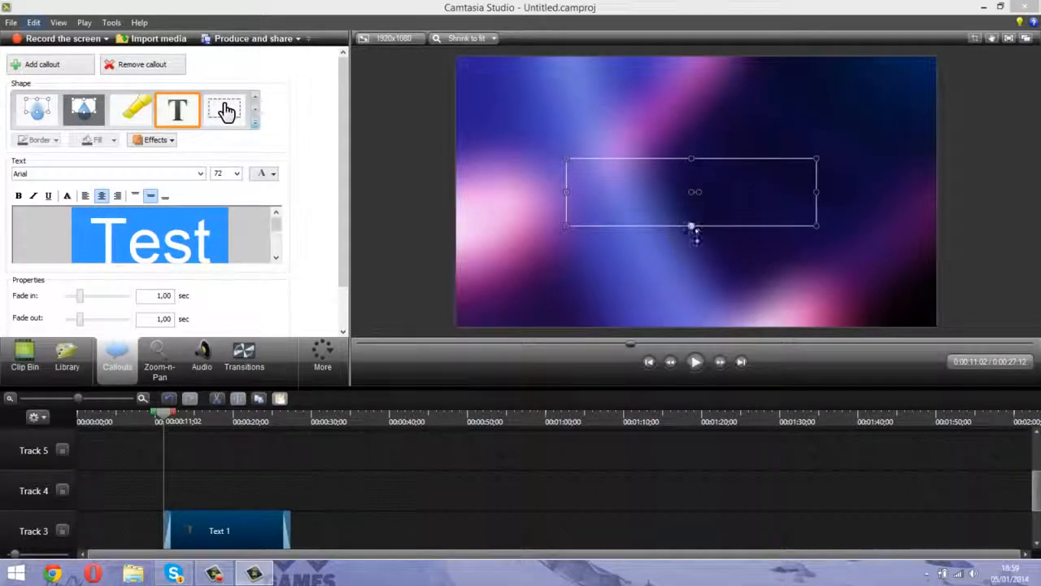
pyautogui.moveTo(691, 225); pyautogui.dragTo(693, 253)
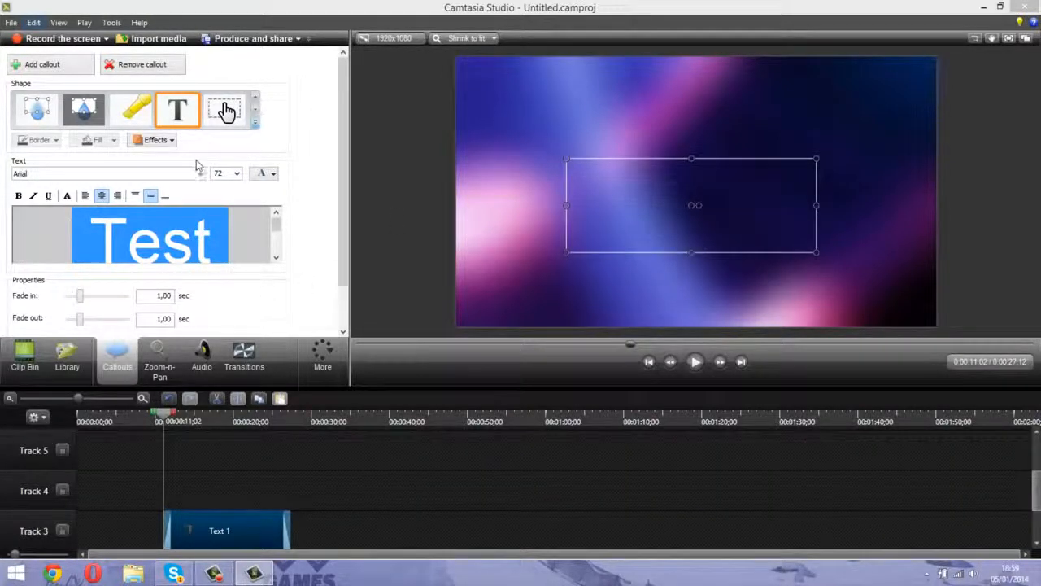
# Step: Add a new "Test tutoriel" text callout, shift it slightly up, and delete the Text 1 callout from track 3
pyautogui.click(69, 69)
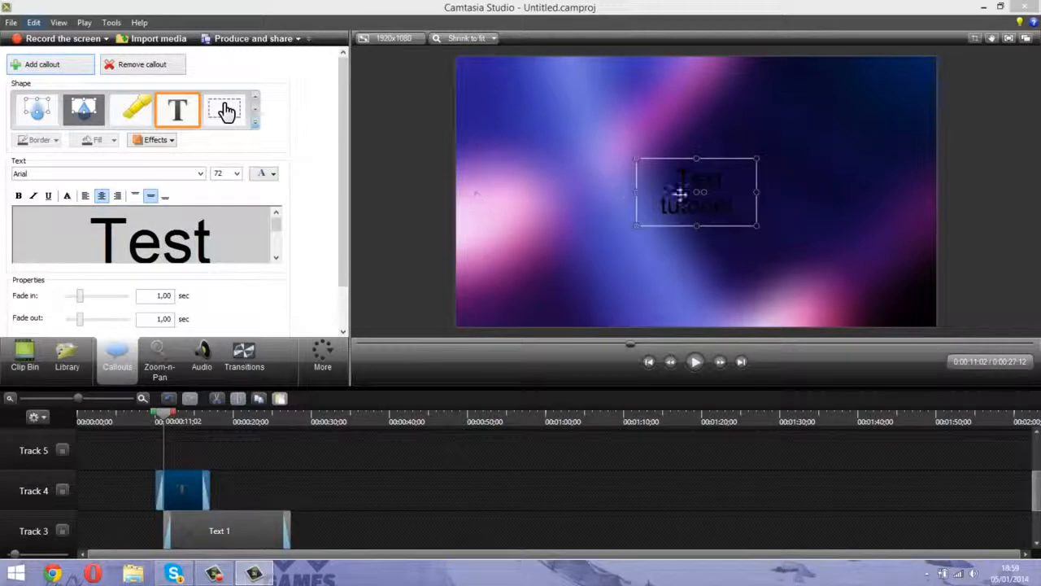
pyautogui.moveTo(678, 195)
pyautogui.mouseDown()
pyautogui.moveTo(686, 280)
pyautogui.moveTo(675, 186)
pyautogui.moveTo(691, 201)
pyautogui.mouseUp()
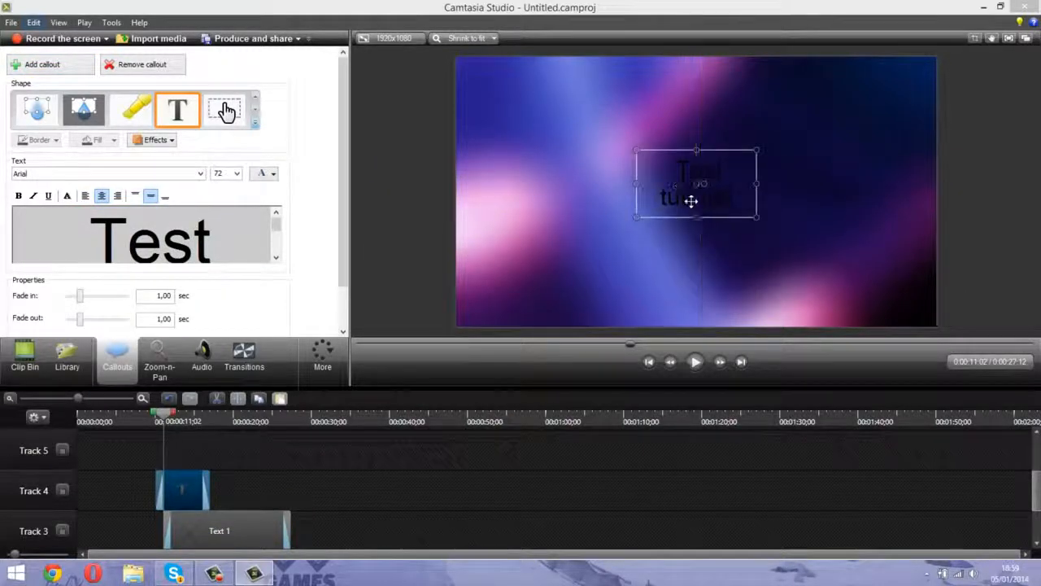
pyautogui.moveTo(1033, 486); pyautogui.dragTo(1033, 501)
pyautogui.click(259, 483)
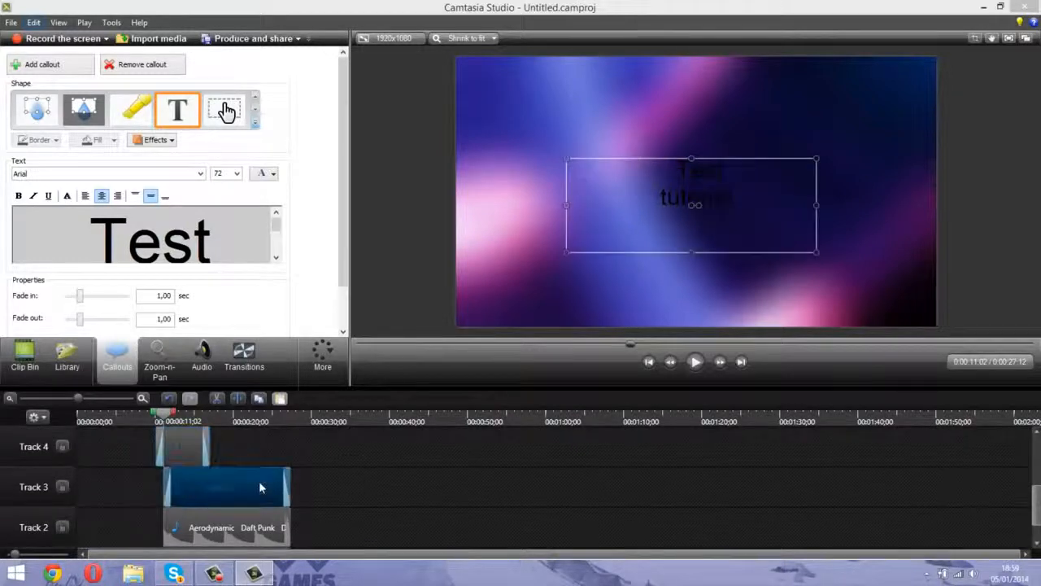
pyautogui.press('Delete')
# Step: Place the new callout on track 3 at the start of test 1.jpg, extend it to the image's end, and nudge it slightly left
pyautogui.moveTo(188, 454); pyautogui.dragTo(197, 488)
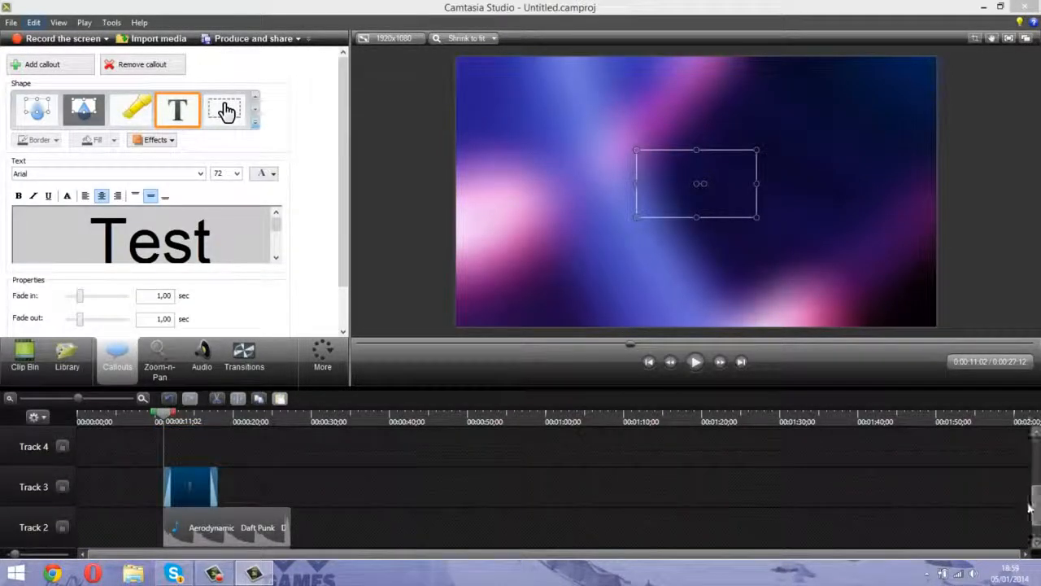
pyautogui.moveTo(1035, 503); pyautogui.dragTo(1034, 519)
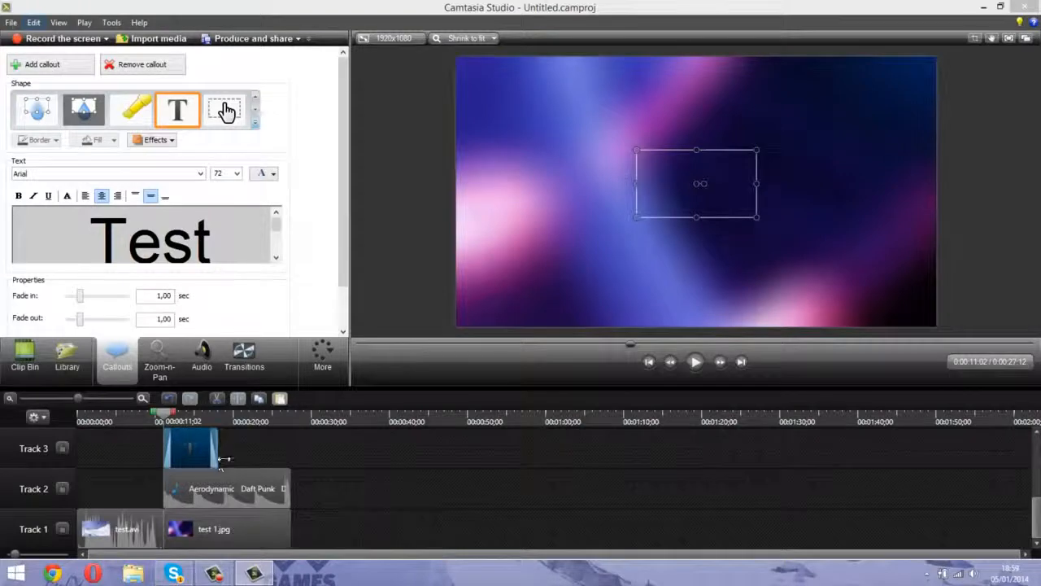
pyautogui.moveTo(219, 460); pyautogui.dragTo(291, 454)
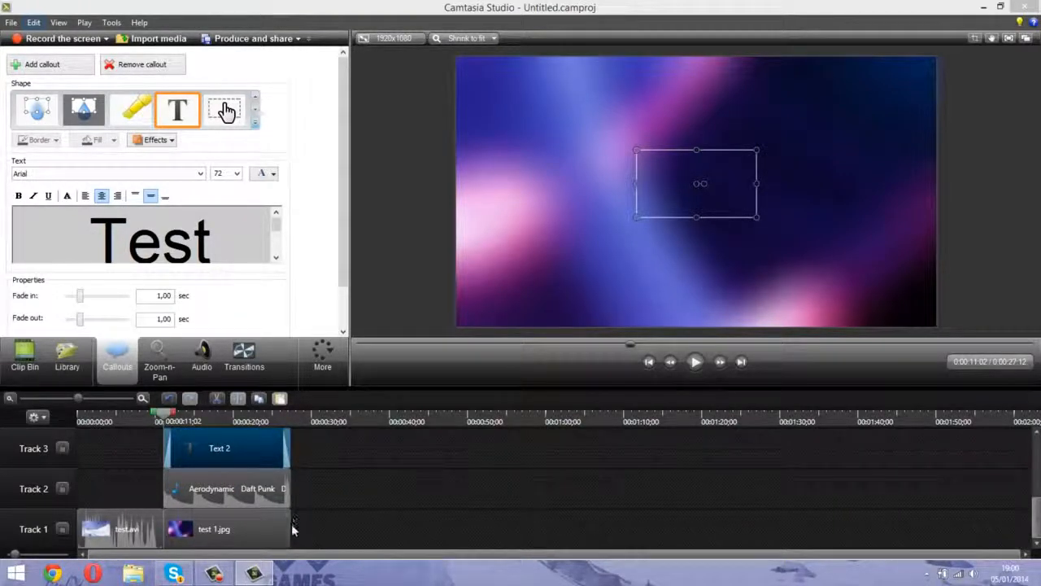
pyautogui.moveTo(658, 211)
pyautogui.mouseDown()
pyautogui.moveTo(674, 228)
pyautogui.moveTo(672, 203)
pyautogui.mouseUp()
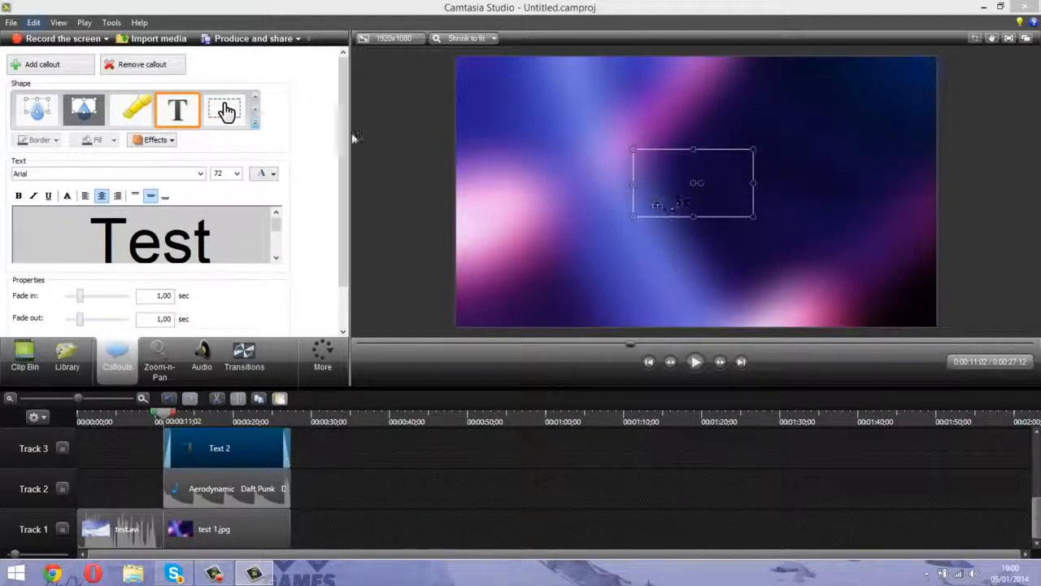
pyautogui.click(254, 122)
pyautogui.click(302, 113)
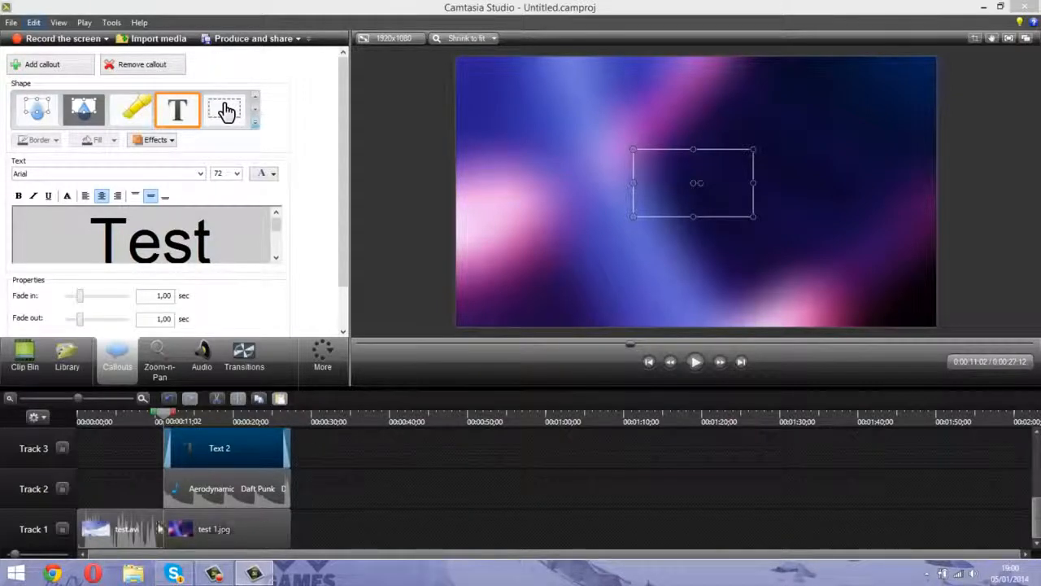
# Step: Split the test.avi clip on track 1 at 0:00:04;24
pyautogui.click(127, 524)
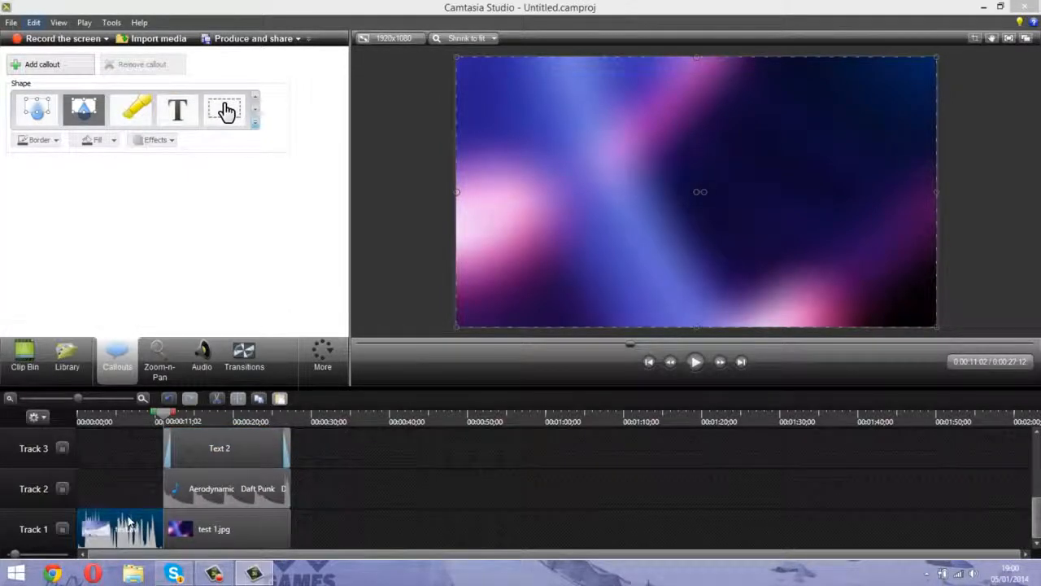
pyautogui.click(115, 419)
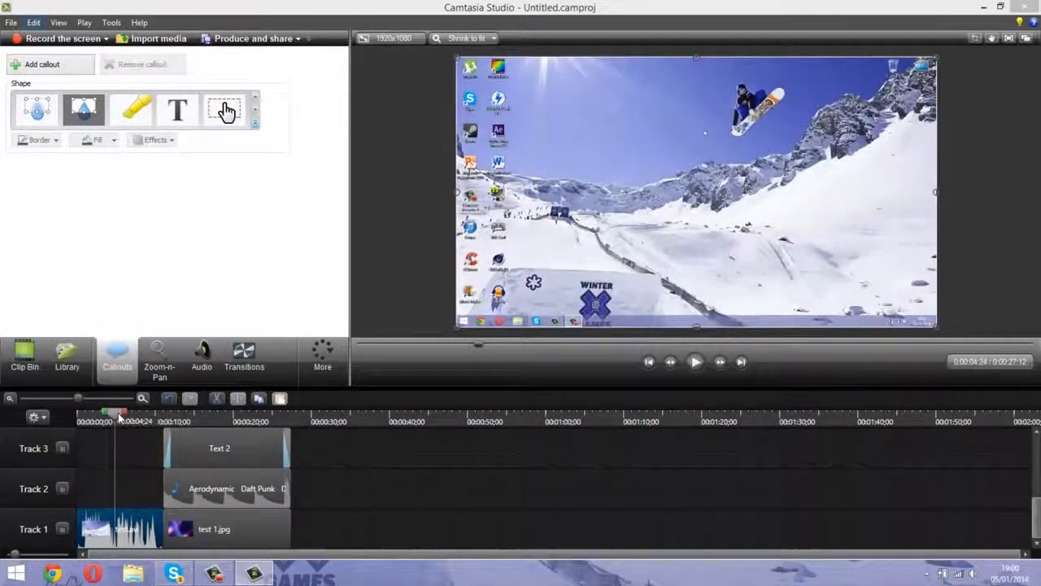
pyautogui.press('s')
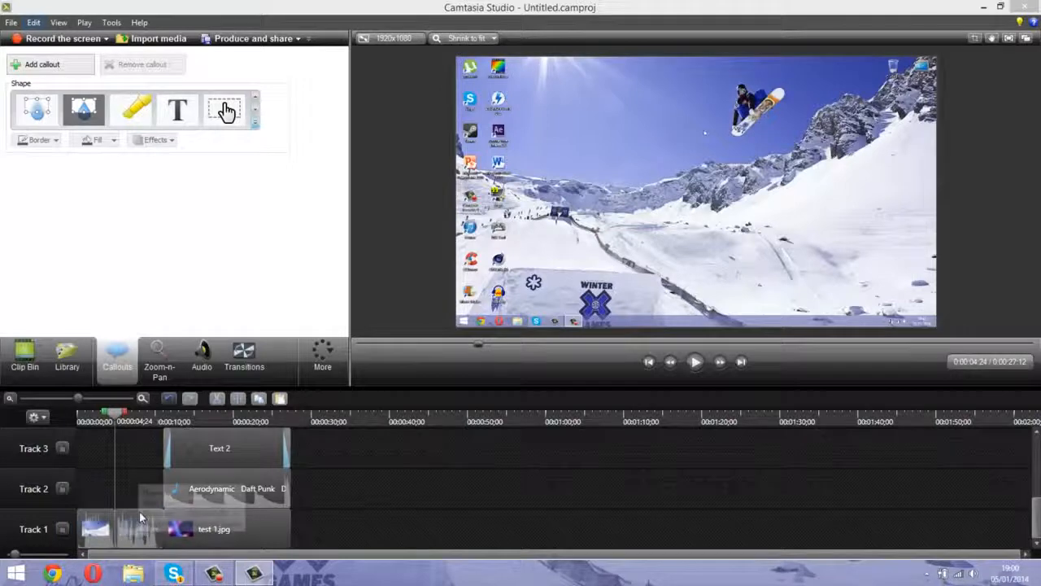
pyautogui.moveTo(138, 515)
pyautogui.mouseDown()
pyautogui.moveTo(137, 484)
pyautogui.moveTo(139, 529)
pyautogui.mouseUp()
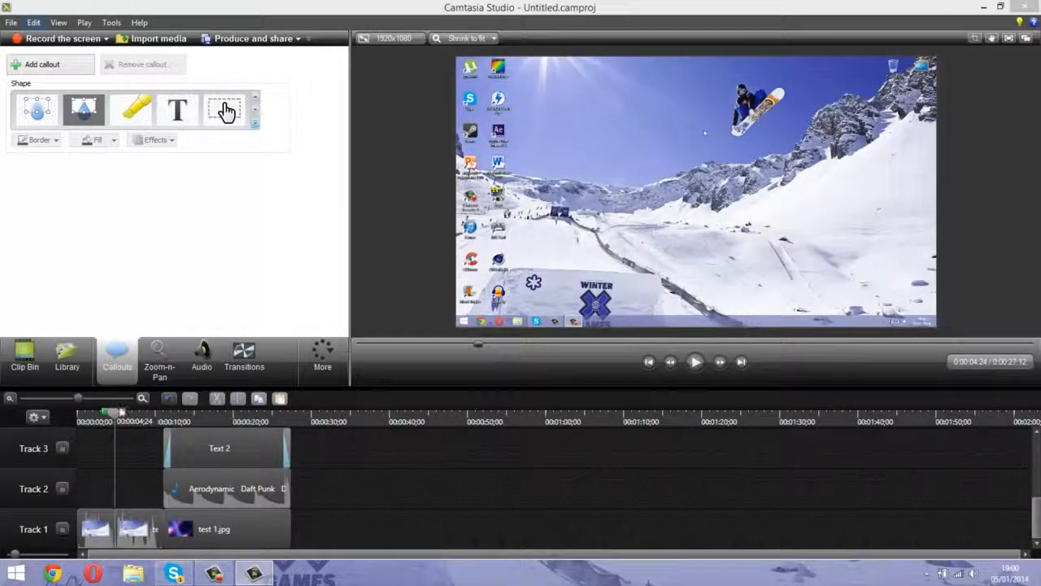
pyautogui.click(298, 421)
pyautogui.click(214, 574)
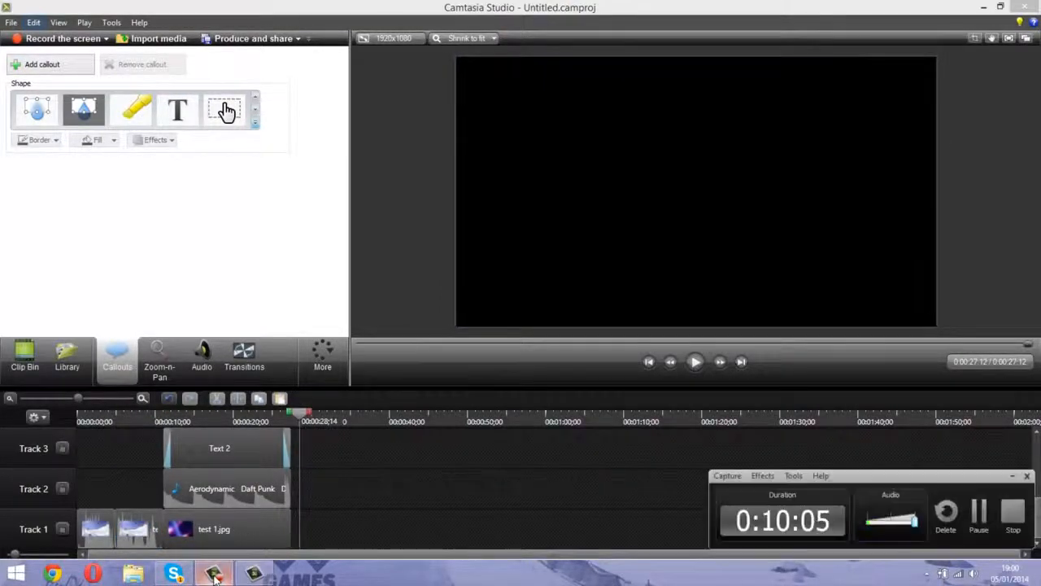
pyautogui.click(214, 573)
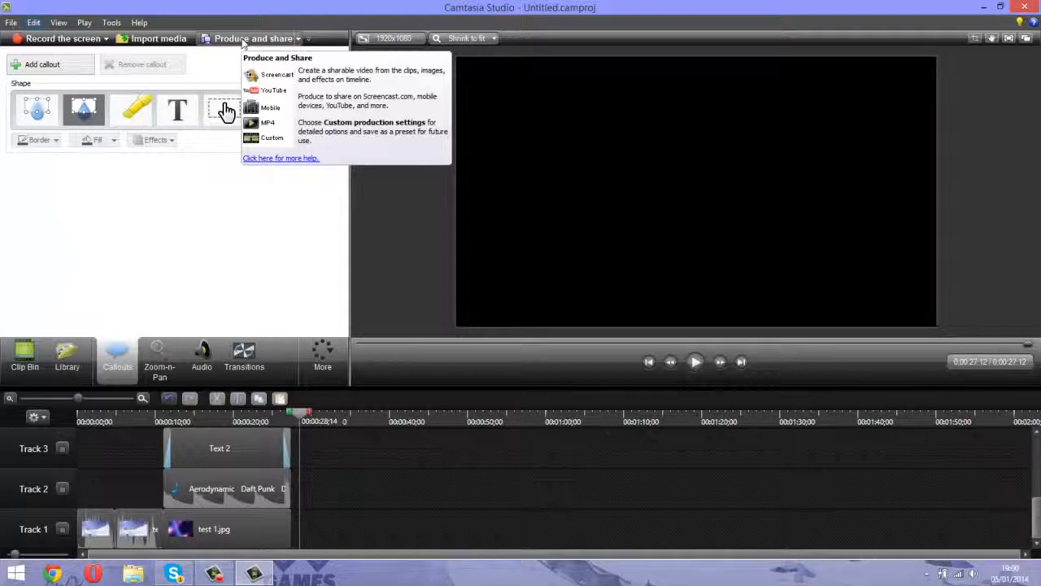
# Step: Start producing the video with the Custom production settings preset and proceed to the file format choice
pyautogui.click(243, 41)
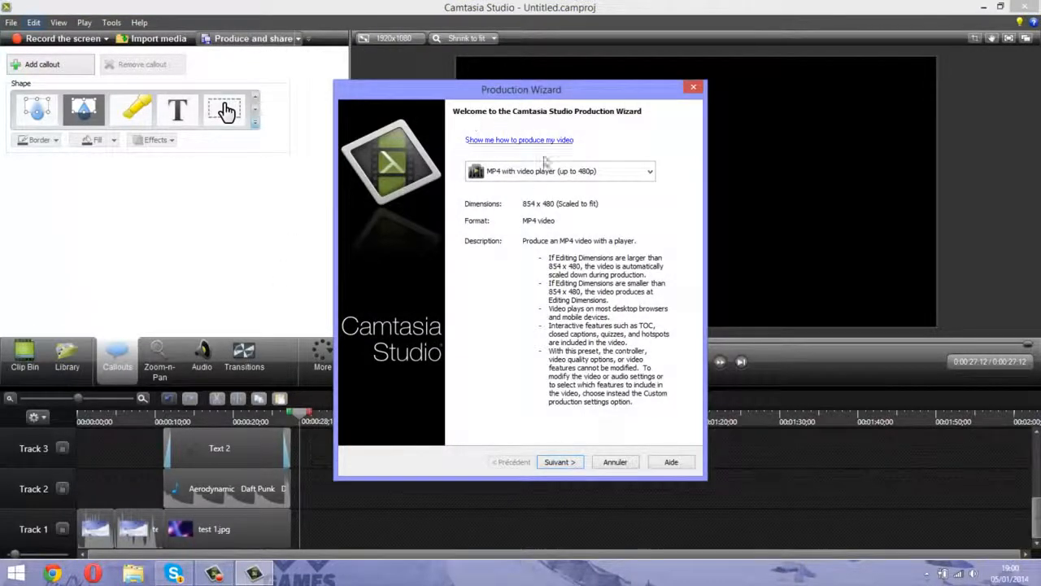
pyautogui.moveTo(517, 95); pyautogui.dragTo(503, 90)
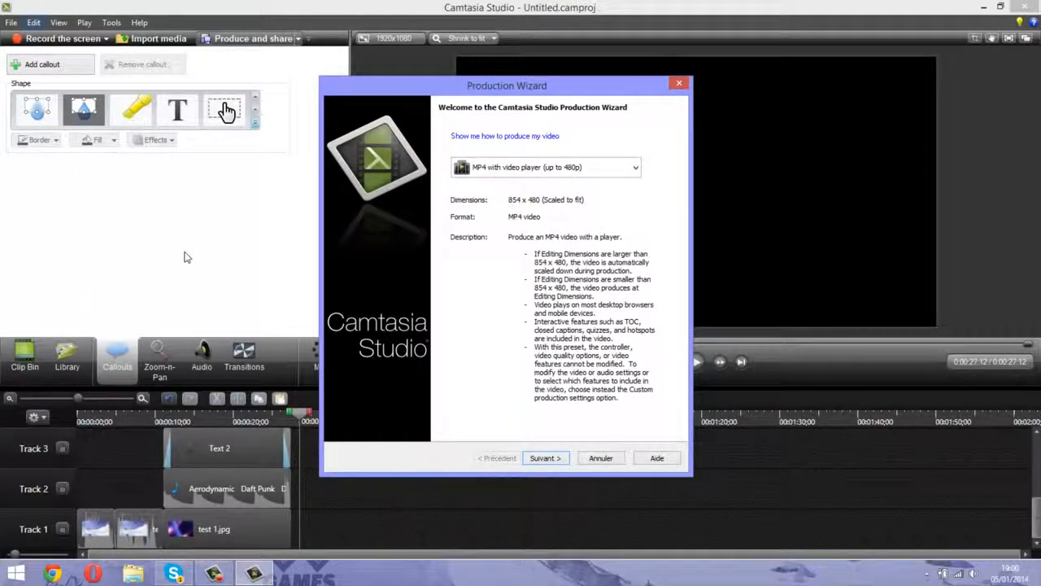
pyautogui.click(579, 167)
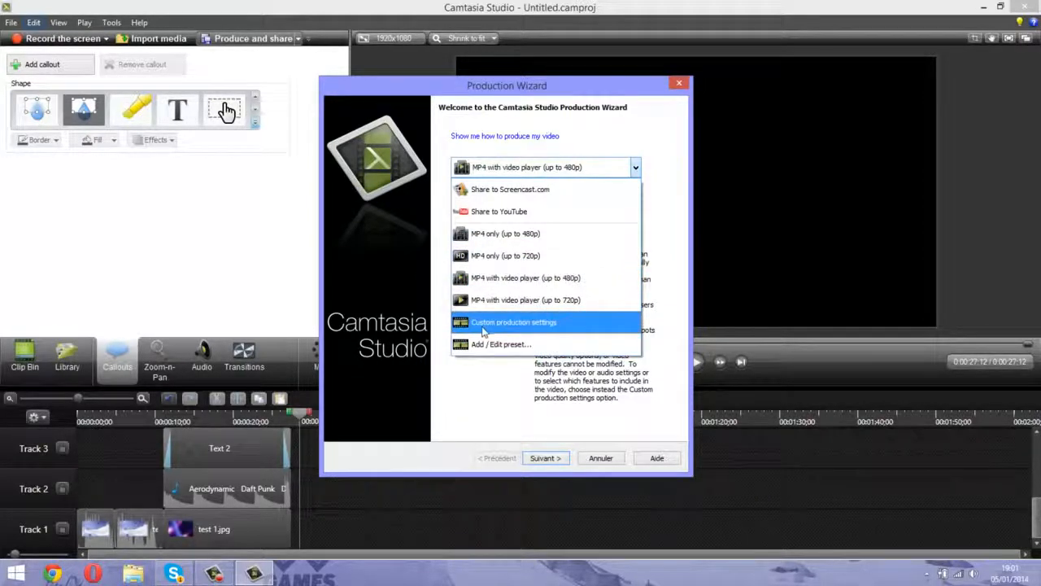
pyautogui.click(520, 322)
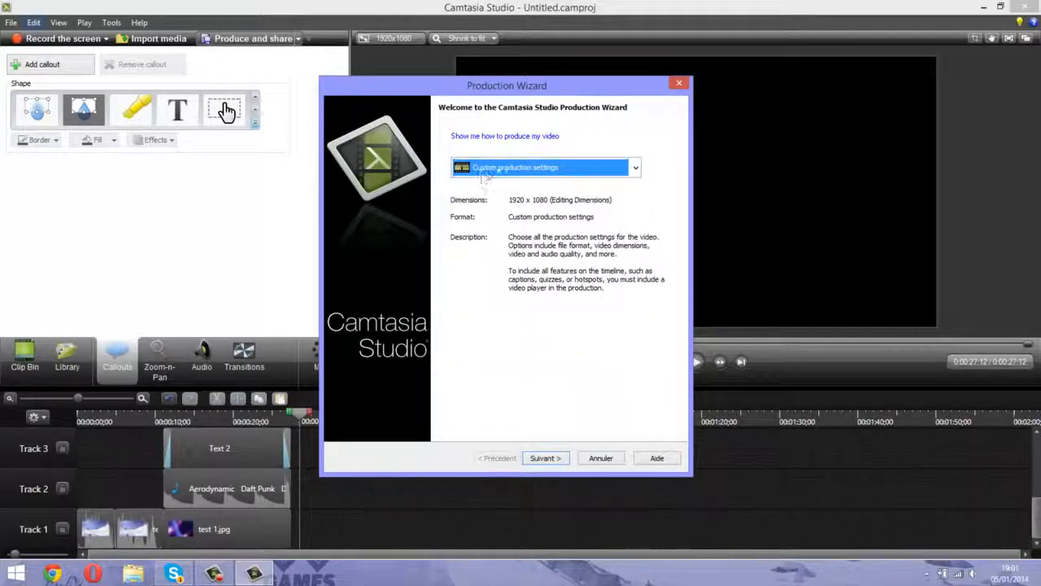
pyautogui.click(544, 458)
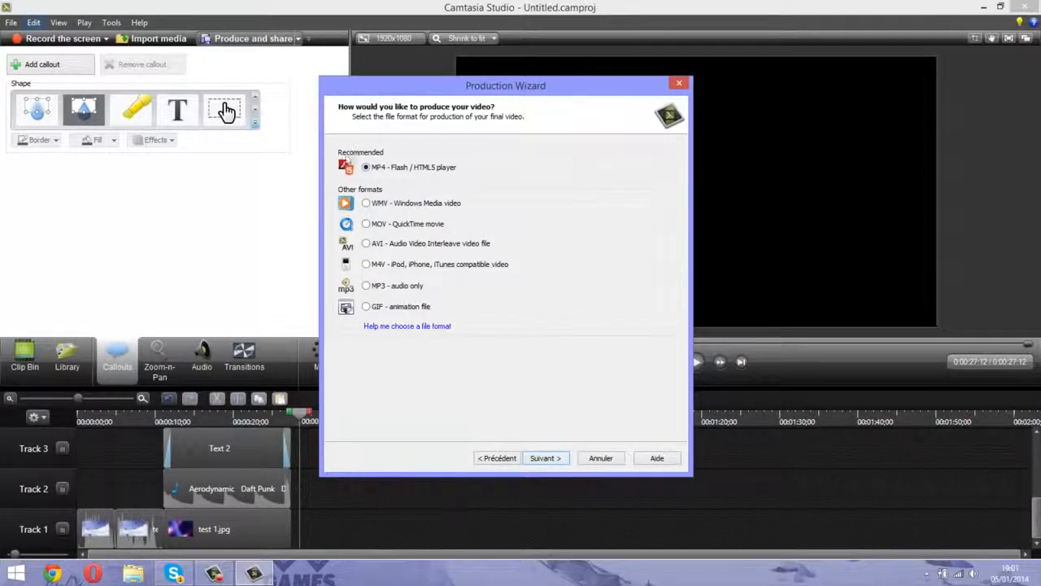
# Step: Accept the MP4 - Flash / HTML5 player format and turn off producing with a controller
pyautogui.click(545, 458)
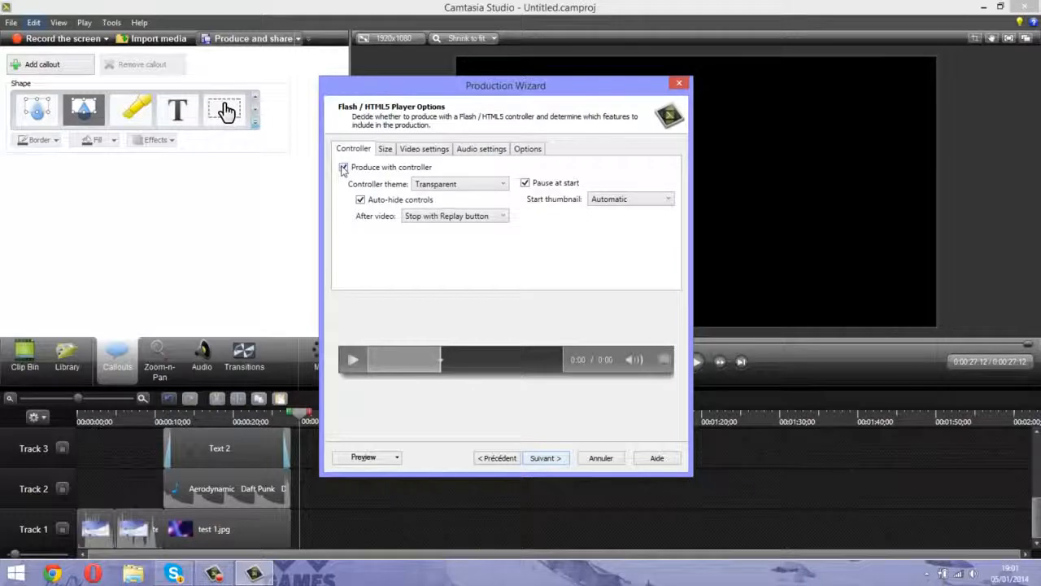
pyautogui.click(343, 168)
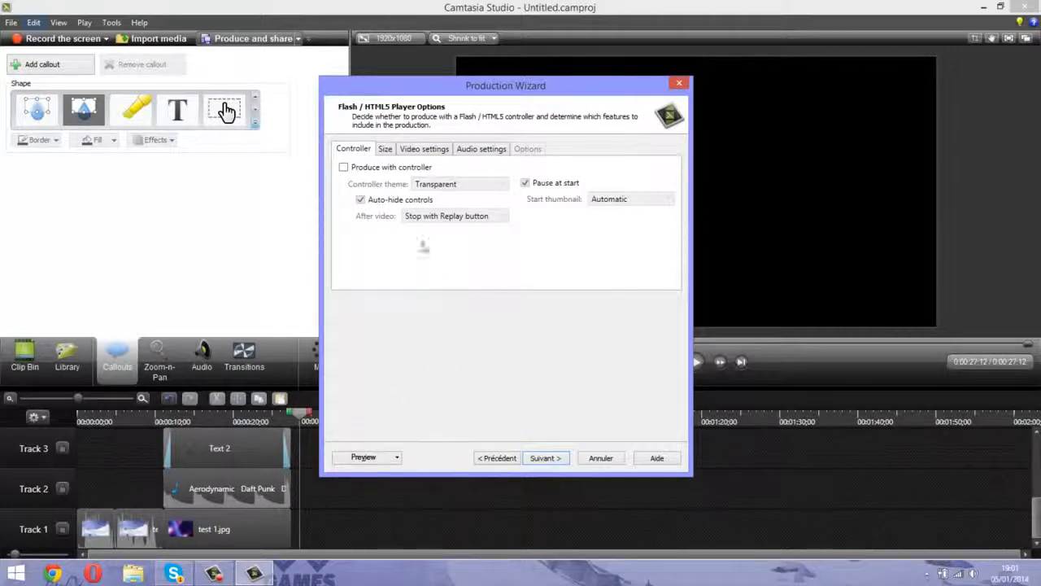
# Step: Accept the remaining player settings and video options, and set the production name to test
pyautogui.click(544, 458)
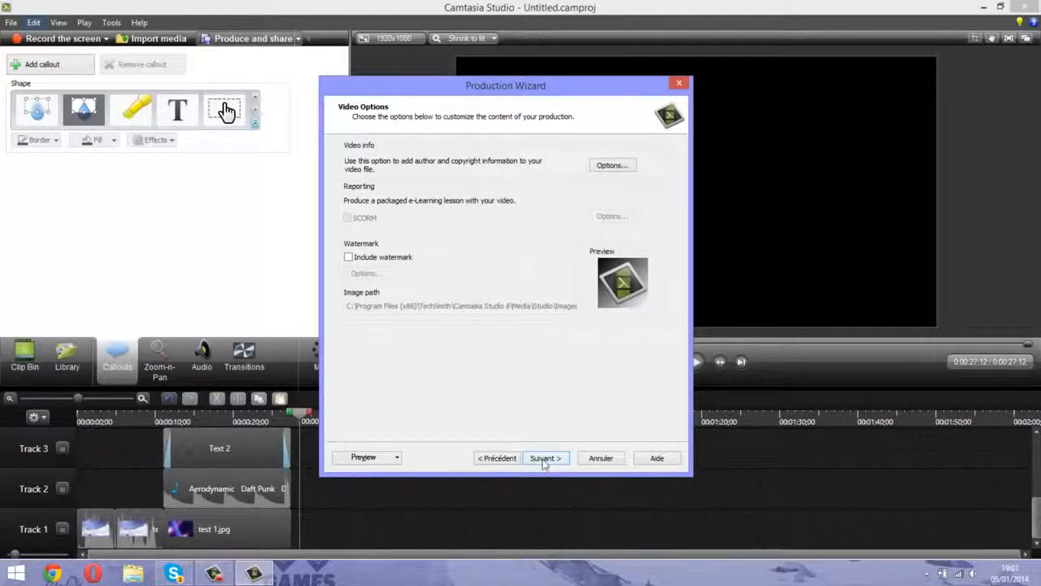
pyautogui.click(545, 460)
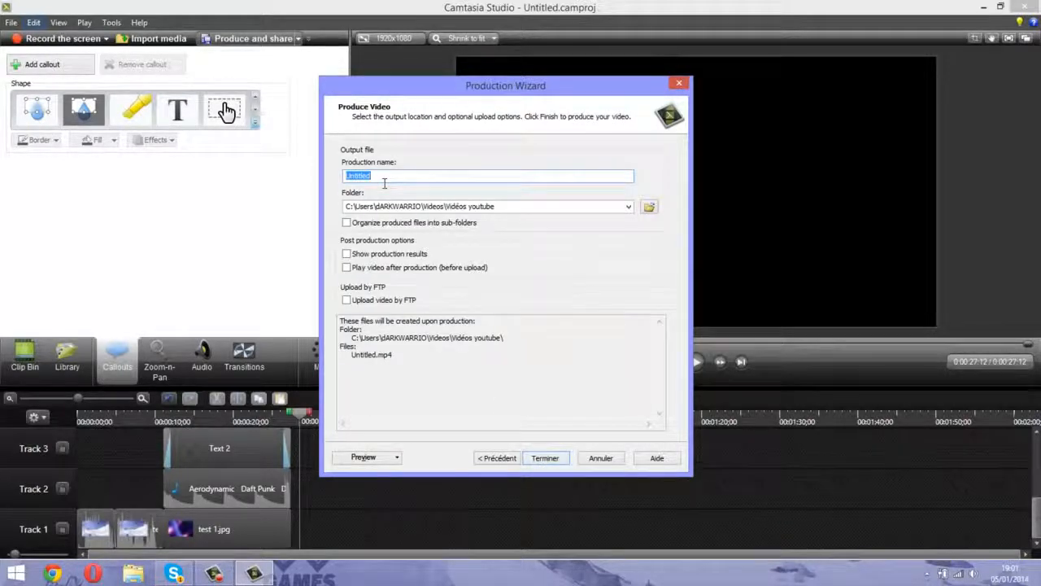
pyautogui.press('BackSpace')
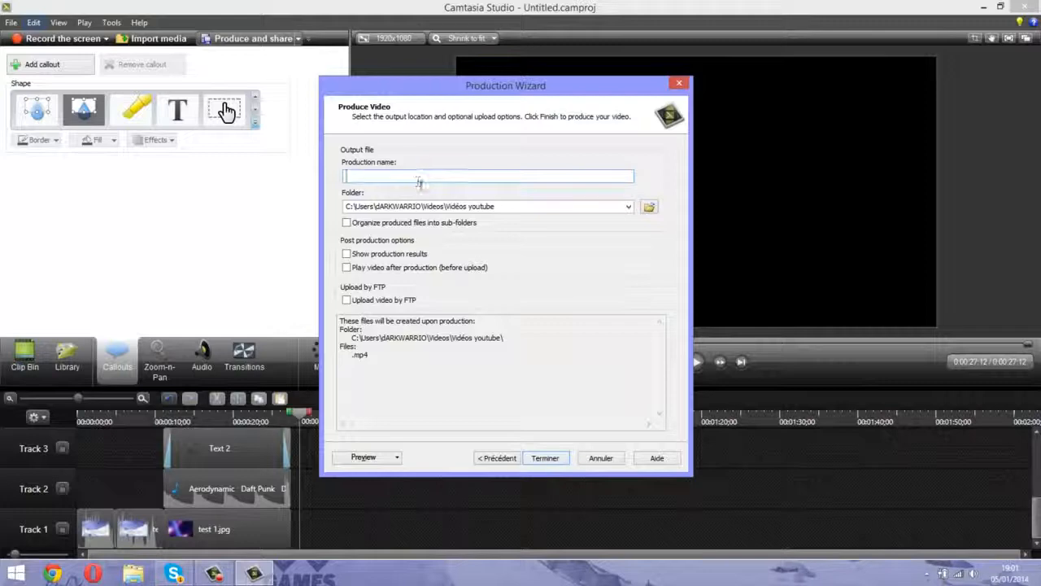
pyautogui.write('test')
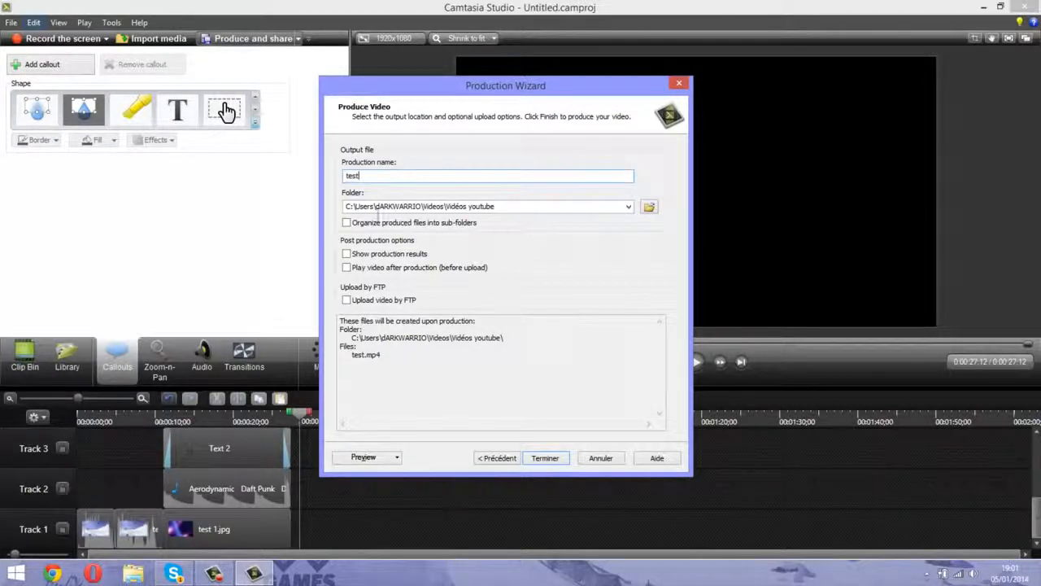
# Step: Choose the Vidéos youtube folder for the MP4 output, leave sub-folder organization off, and start rendering
pyautogui.click(508, 208)
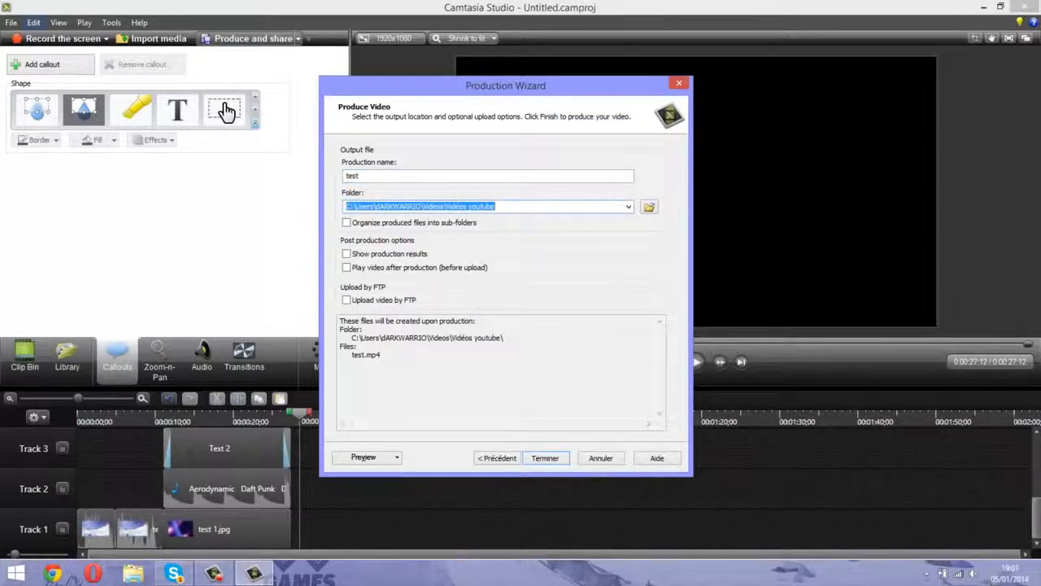
pyautogui.click(650, 208)
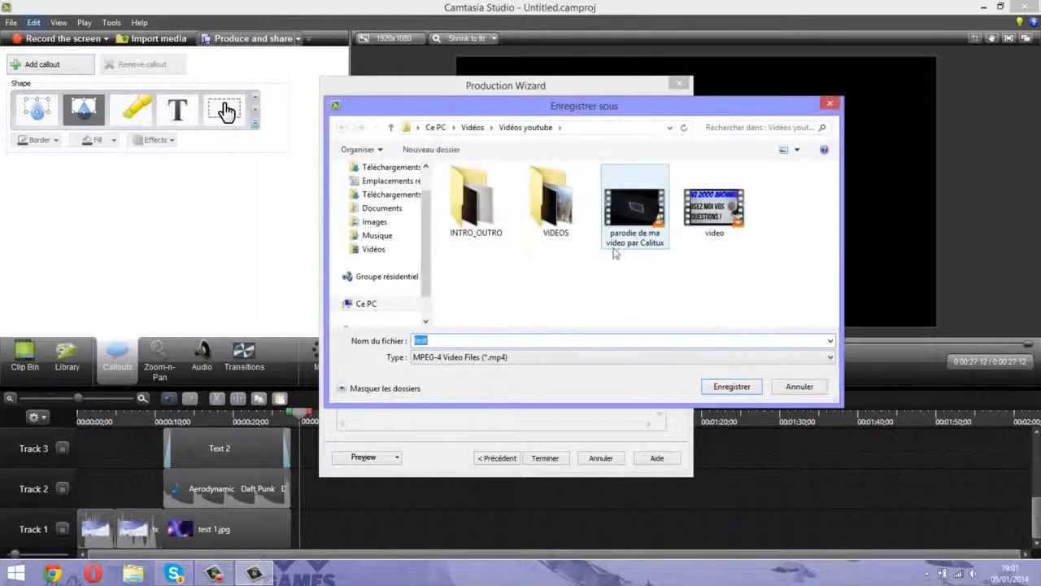
pyautogui.scroll(2, 362, 195)
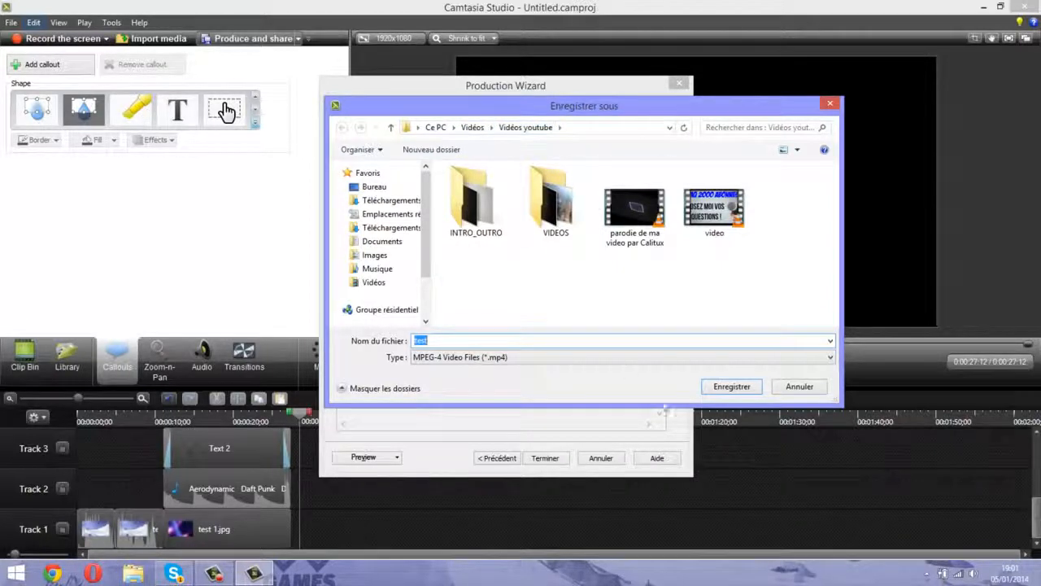
pyautogui.click(729, 388)
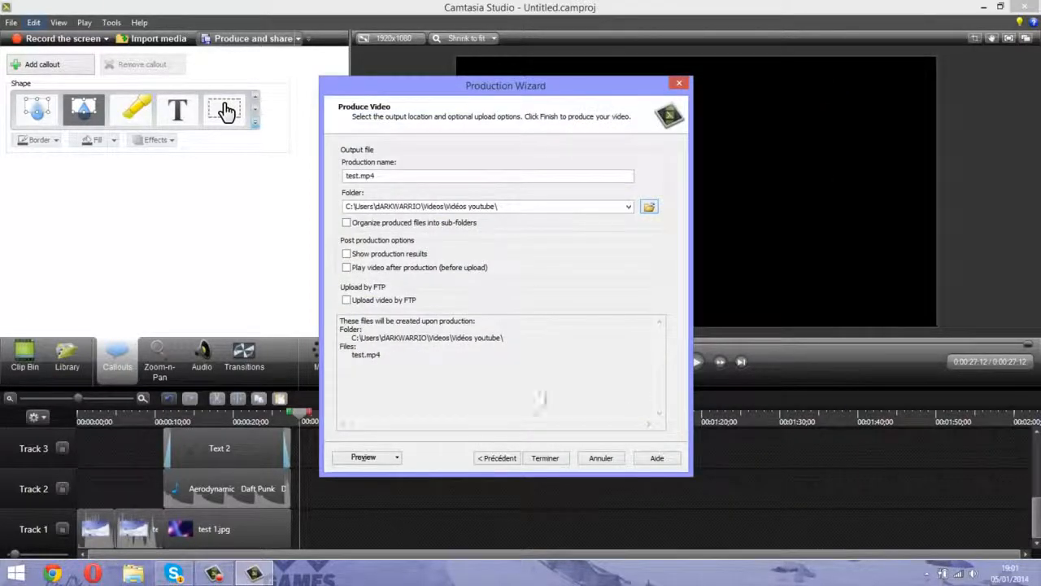
pyautogui.click(348, 224)
pyautogui.click(347, 225)
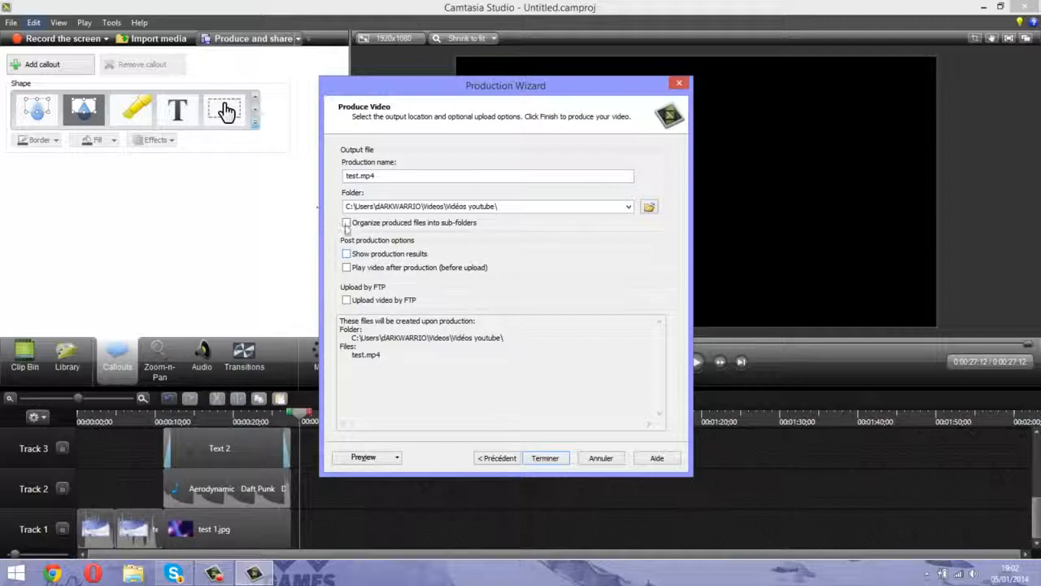
pyautogui.click(541, 459)
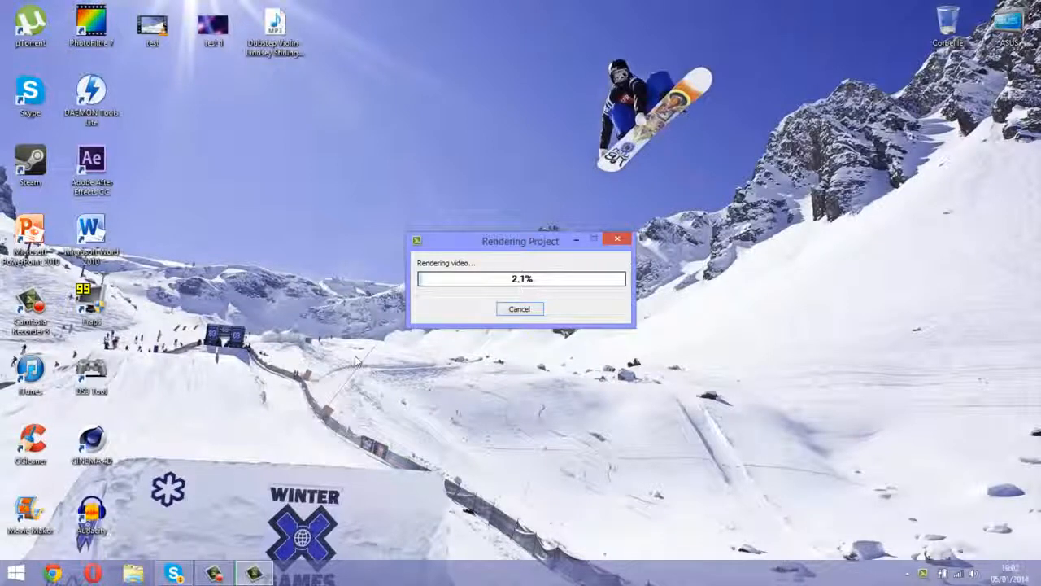
pyautogui.click(215, 575)
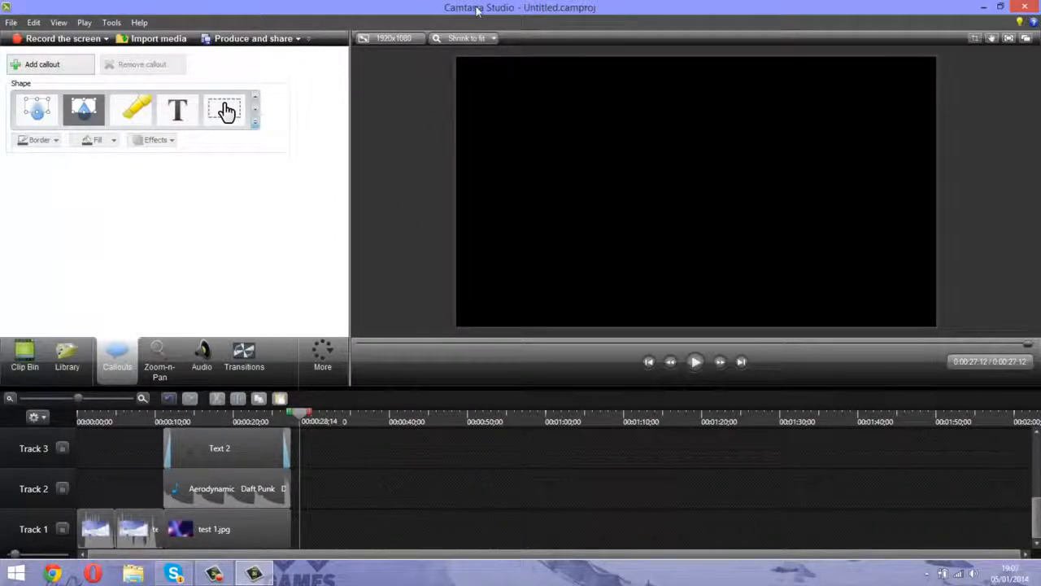
pyautogui.moveTo(478, 10); pyautogui.dragTo(518, 2)
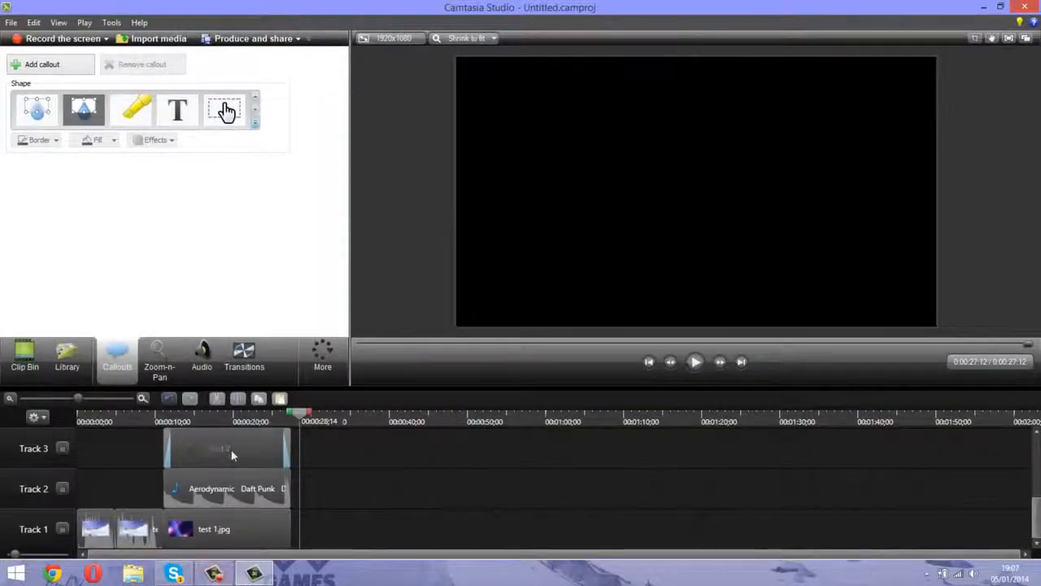
pyautogui.click(231, 452)
pyautogui.click(233, 488)
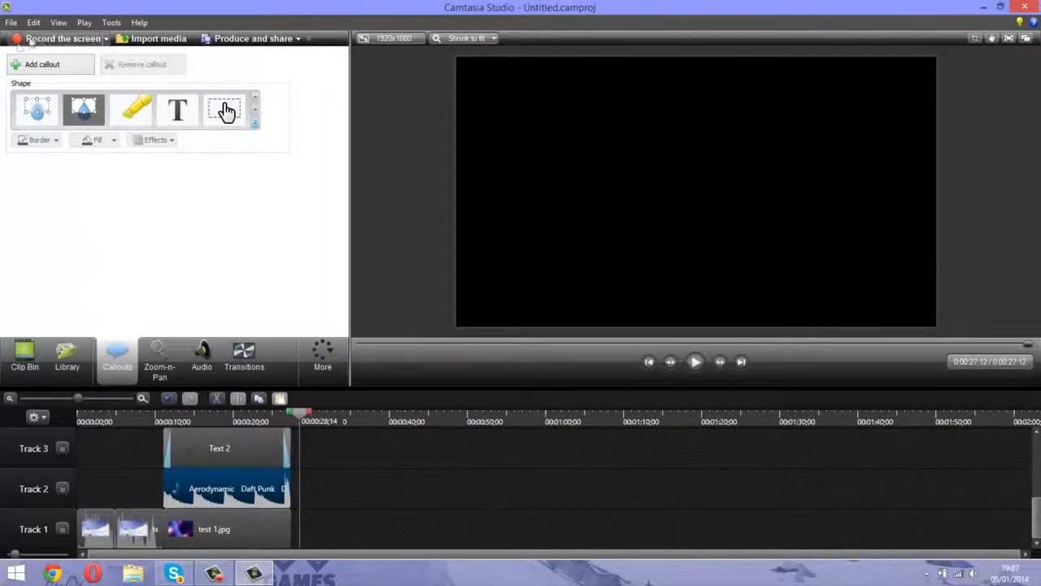
pyautogui.click(12, 23)
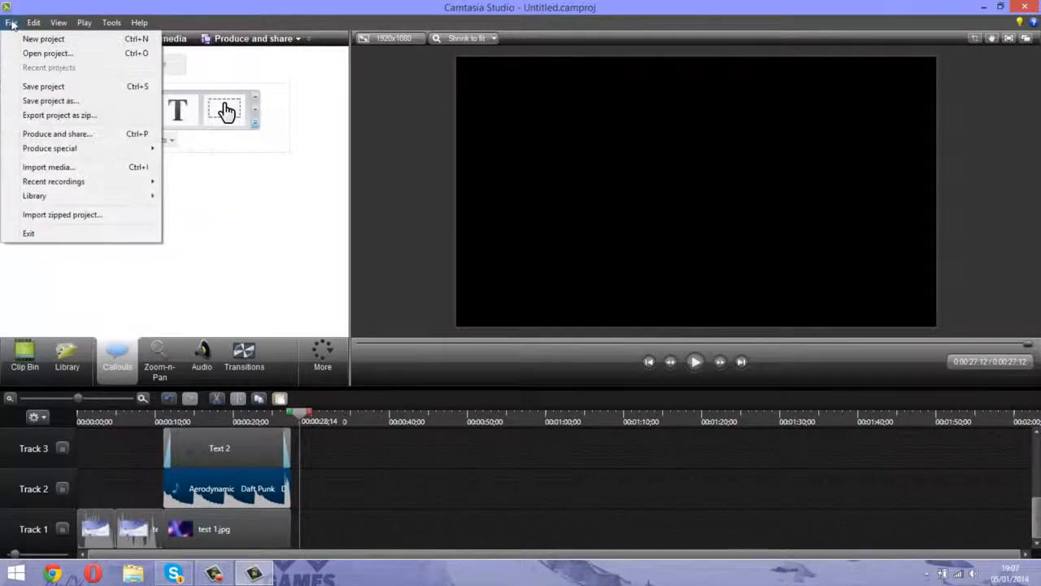
pyautogui.click(50, 89)
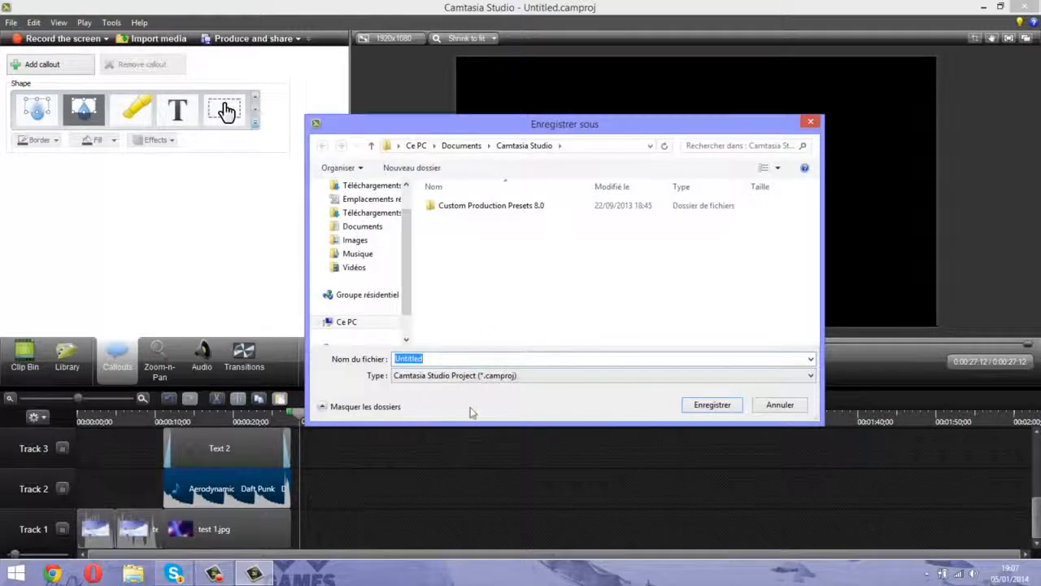
pyautogui.click(775, 406)
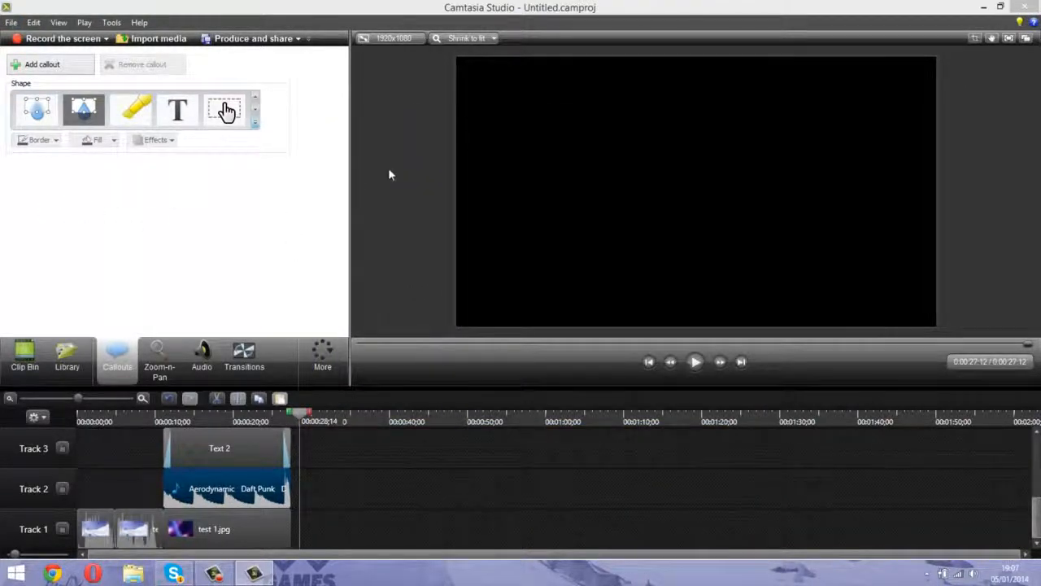
# Step: Close Camtasia Studio without saving the project changes and minimize the Skype window
pyautogui.click(1032, 6)
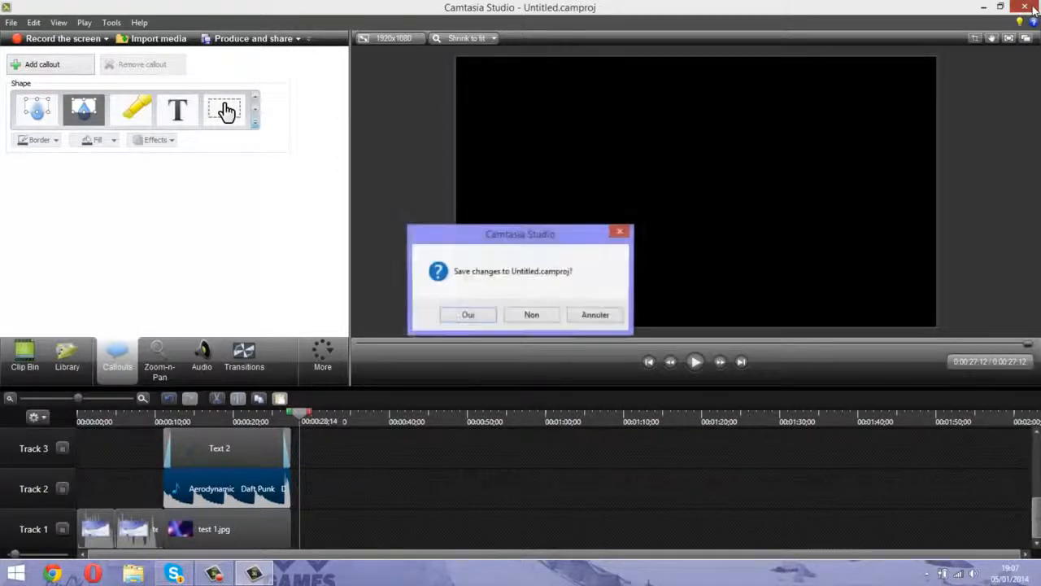
pyautogui.click(531, 314)
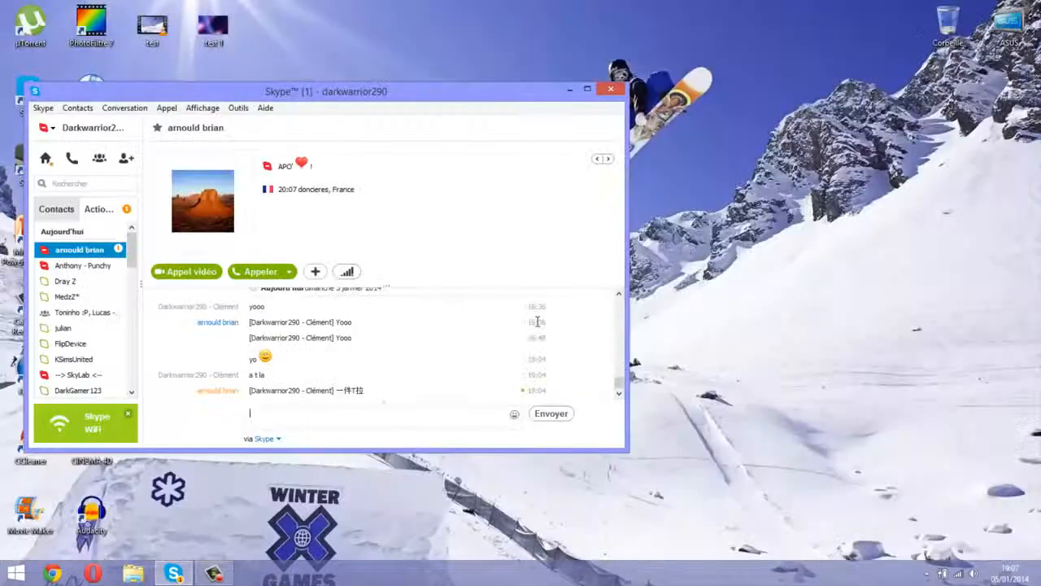
pyautogui.click(572, 94)
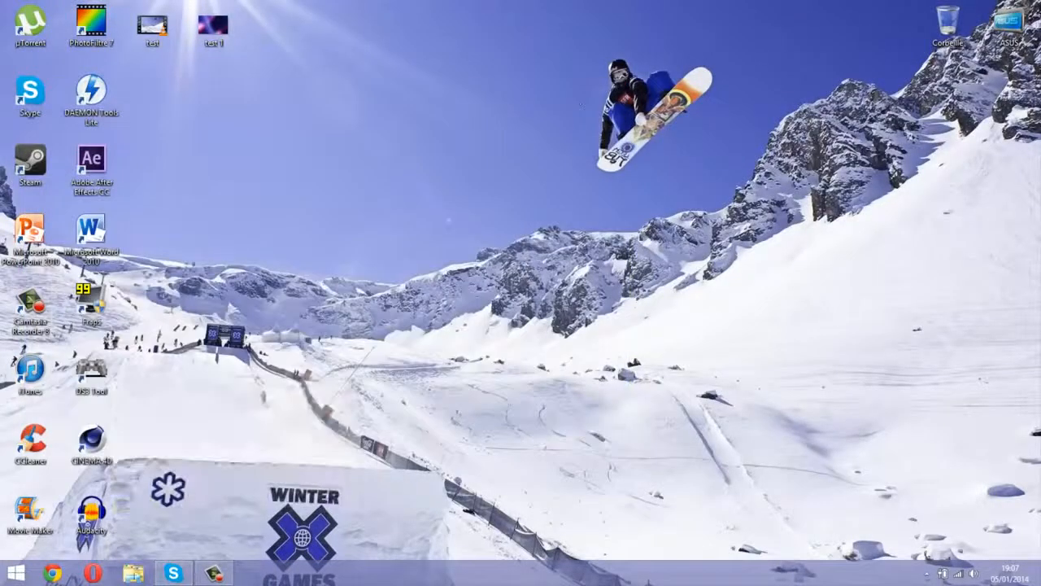
# Step: Move the produced test video from the Vidéos youtube folder to the desktop in File Explorer, and minimize the window
pyautogui.click(133, 574)
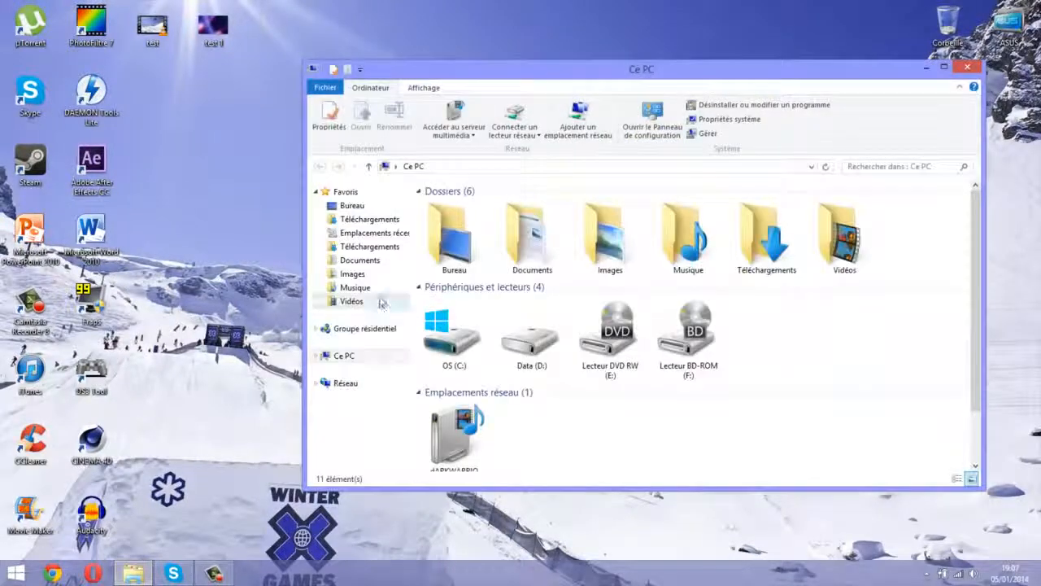
pyautogui.click(366, 302)
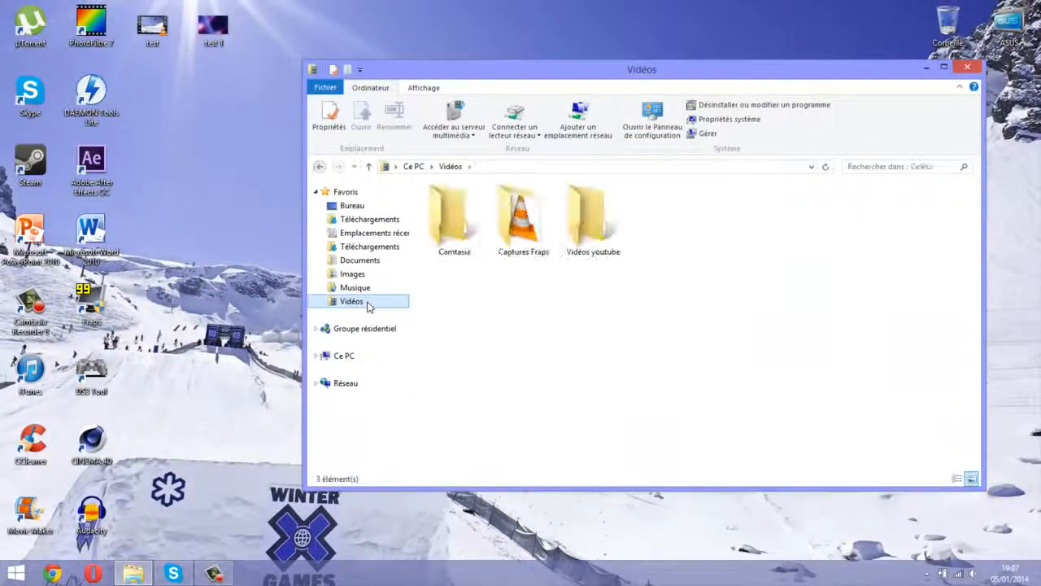
pyautogui.doubleClick(589, 218)
pyautogui.moveTo(690, 240); pyautogui.dragTo(274, 96)
pyautogui.click(924, 69)
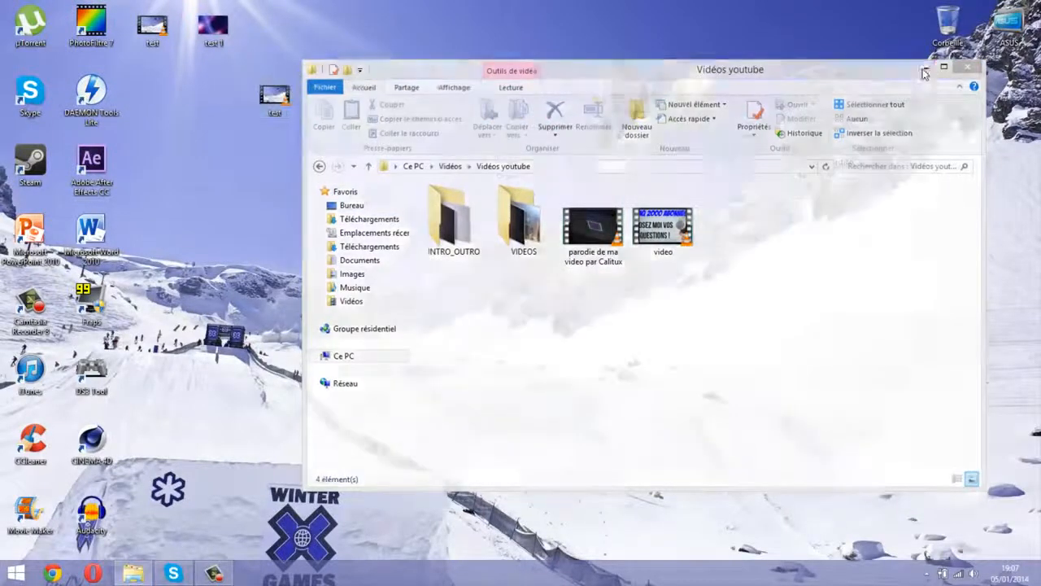
# Step: Play the produced test.mp4 in VLC, skip ahead to the image section with the text callout, and close the player
pyautogui.doubleClick(283, 105)
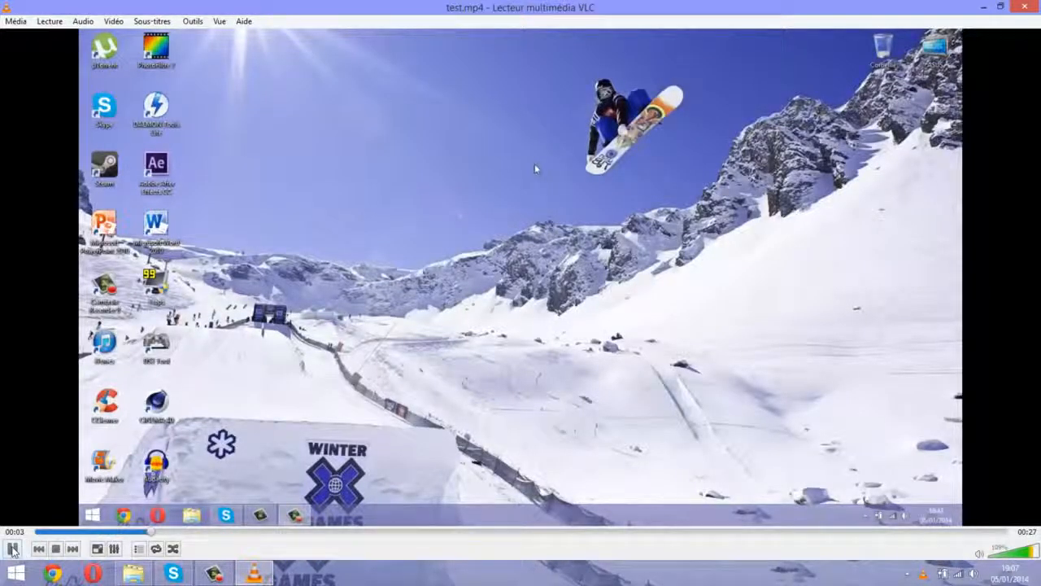
pyautogui.click(13, 549)
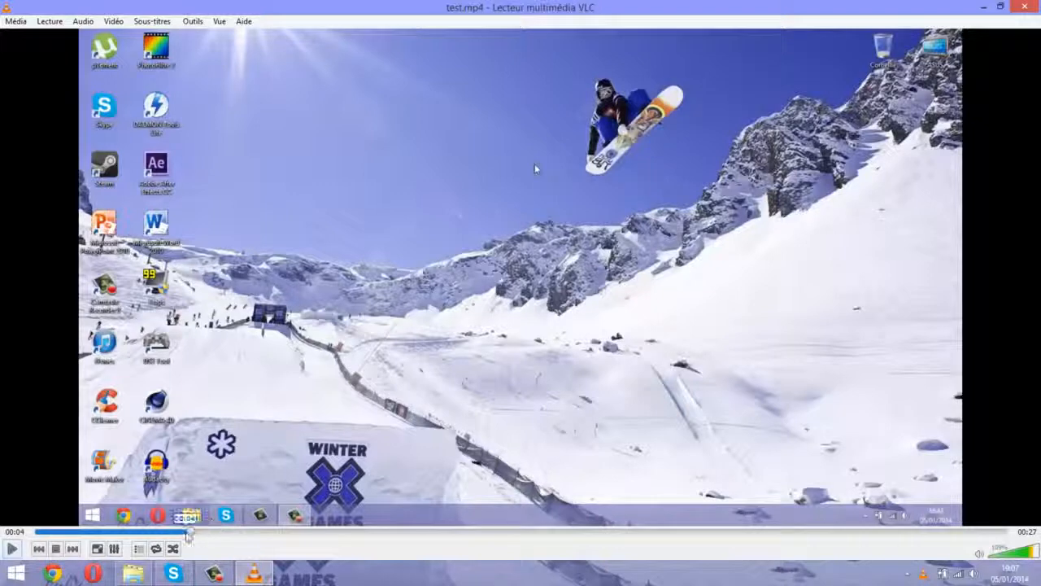
pyautogui.click(747, 529)
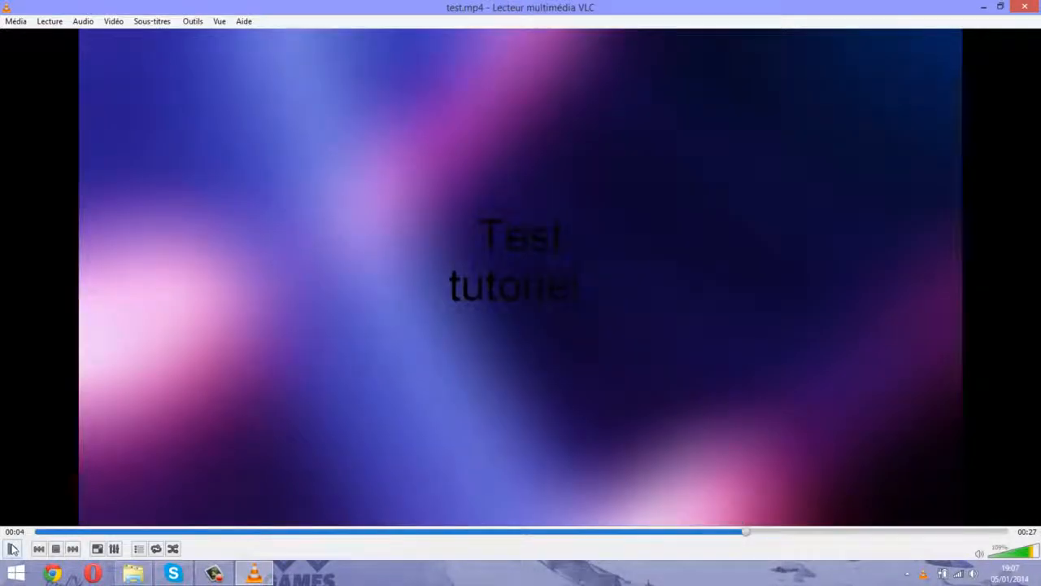
pyautogui.click(13, 549)
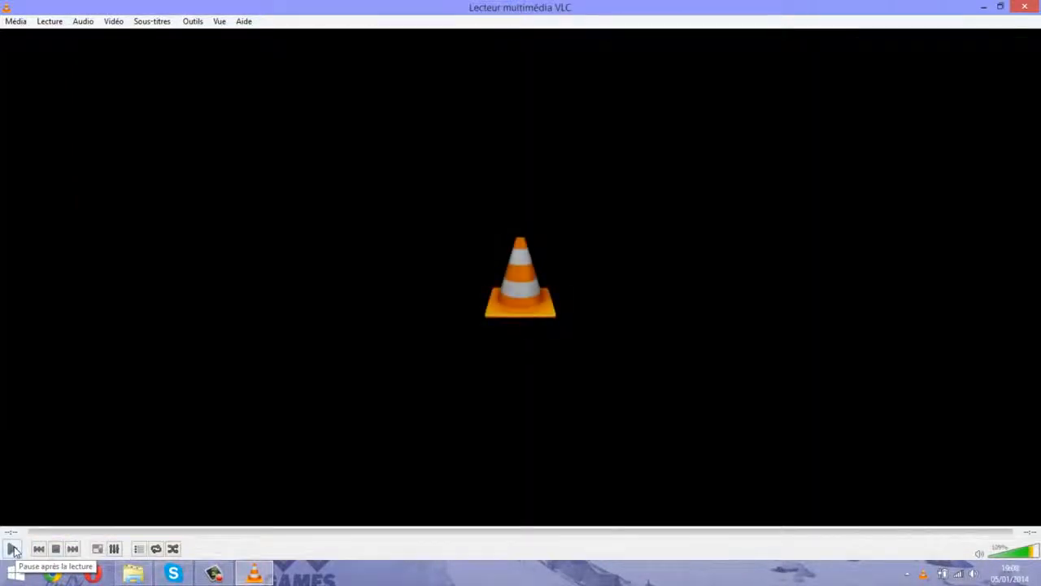
pyautogui.click(1024, 6)
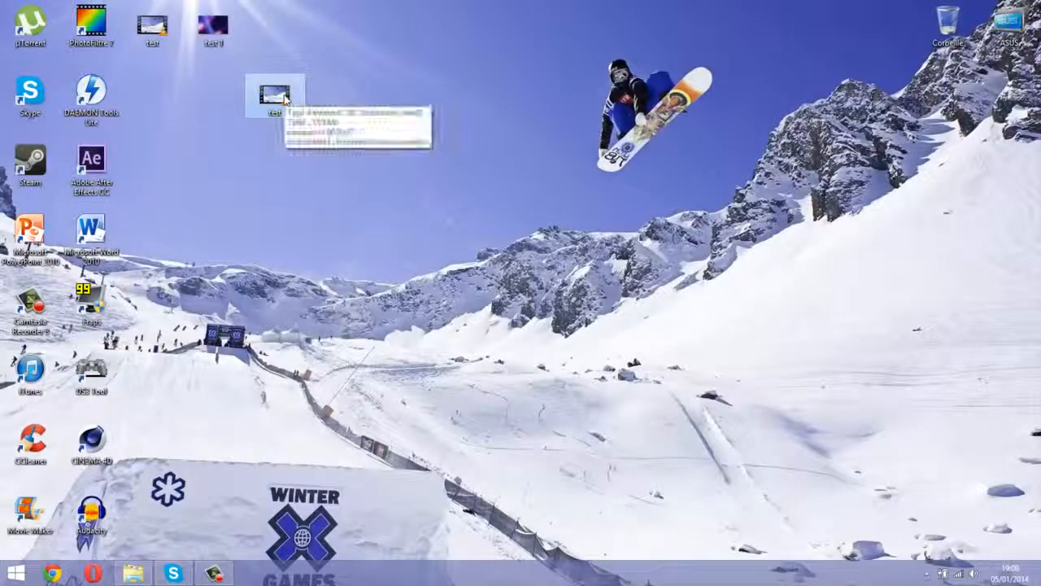
pyautogui.moveTo(91, 511)
pyautogui.mouseDown()
pyautogui.moveTo(174, 488)
pyautogui.moveTo(581, 232)
pyautogui.moveTo(231, 453)
pyautogui.moveTo(109, 511)
pyautogui.mouseUp()
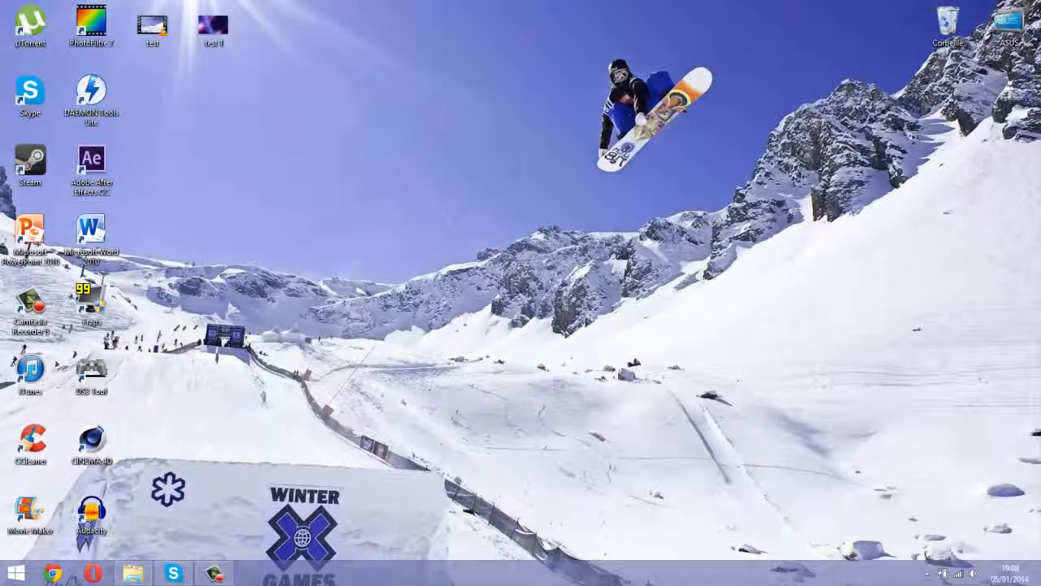